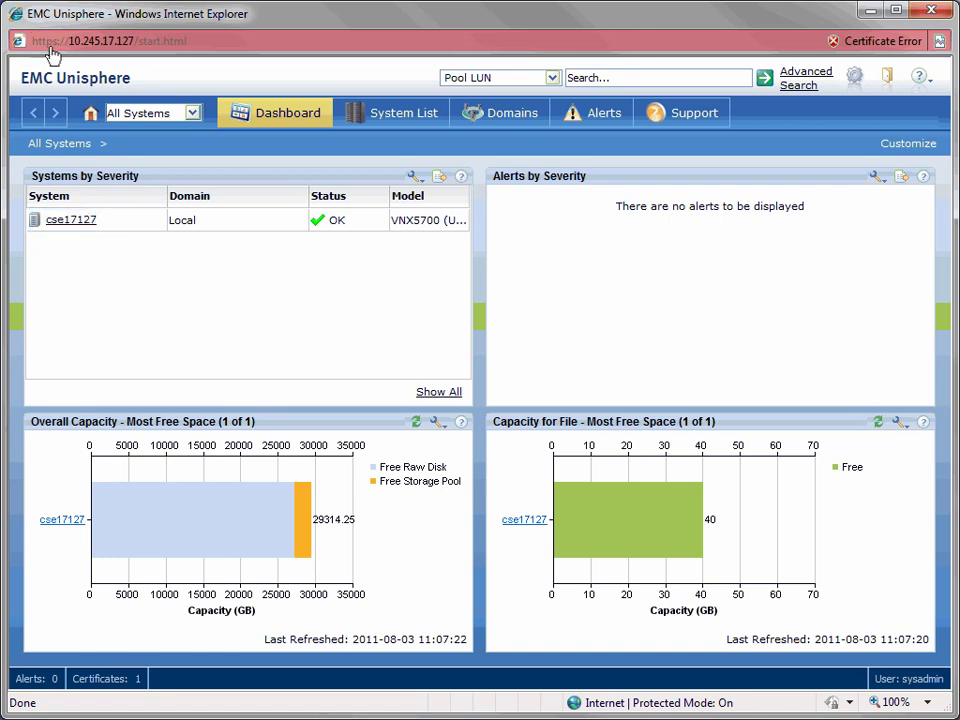
# Go from system cse17127's dashboard to its Statistics for Block page under Monitoring and Alerts
pyautogui.click(72, 221)
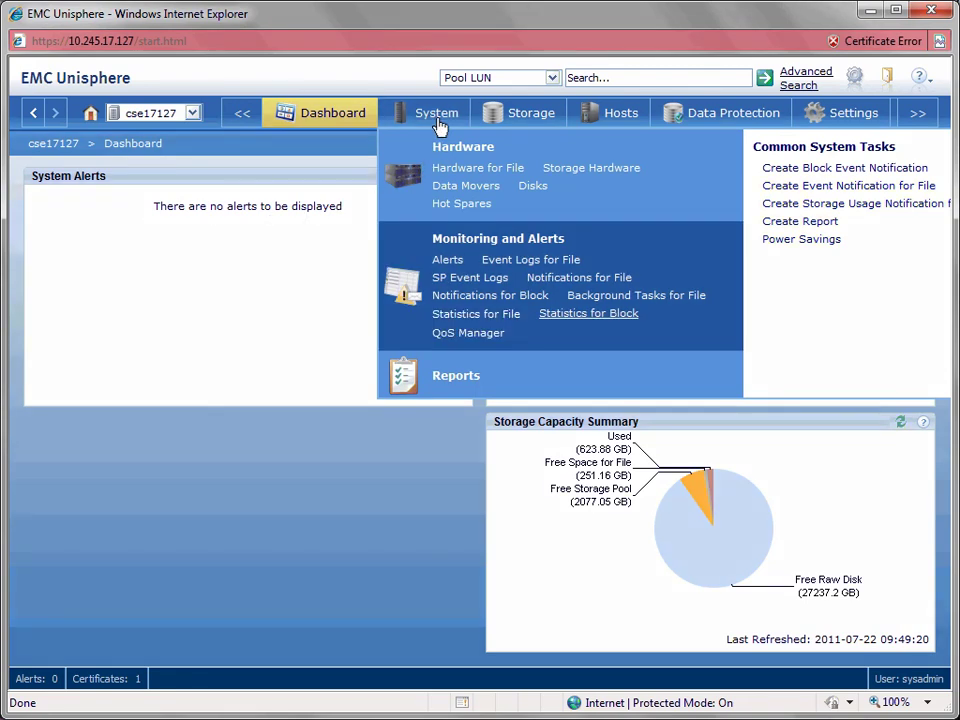
pyautogui.click(588, 316)
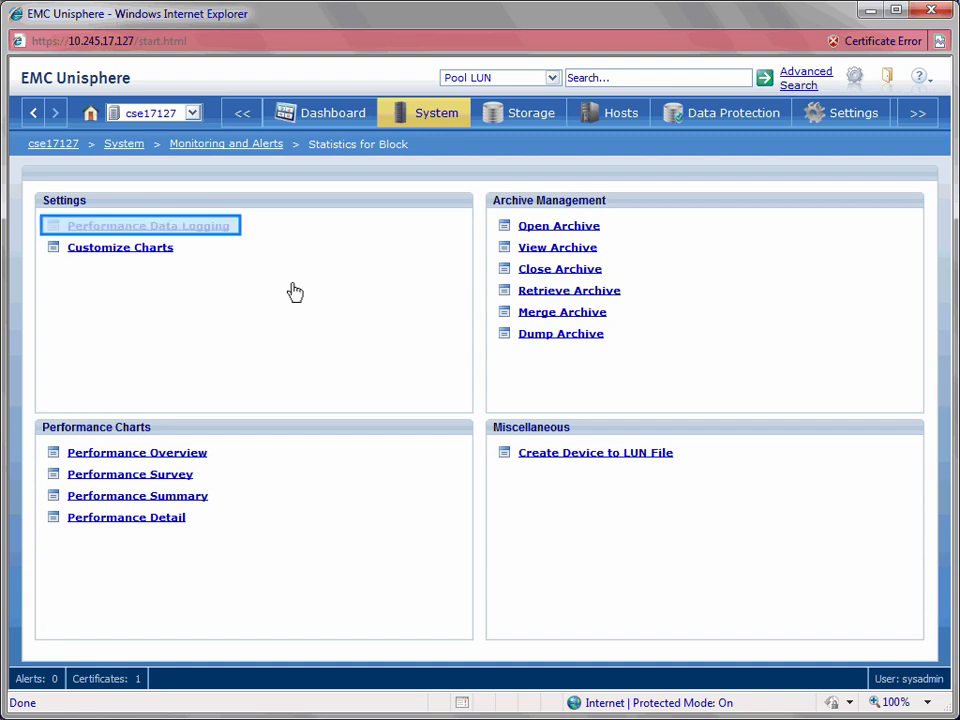
pyautogui.click(177, 232)
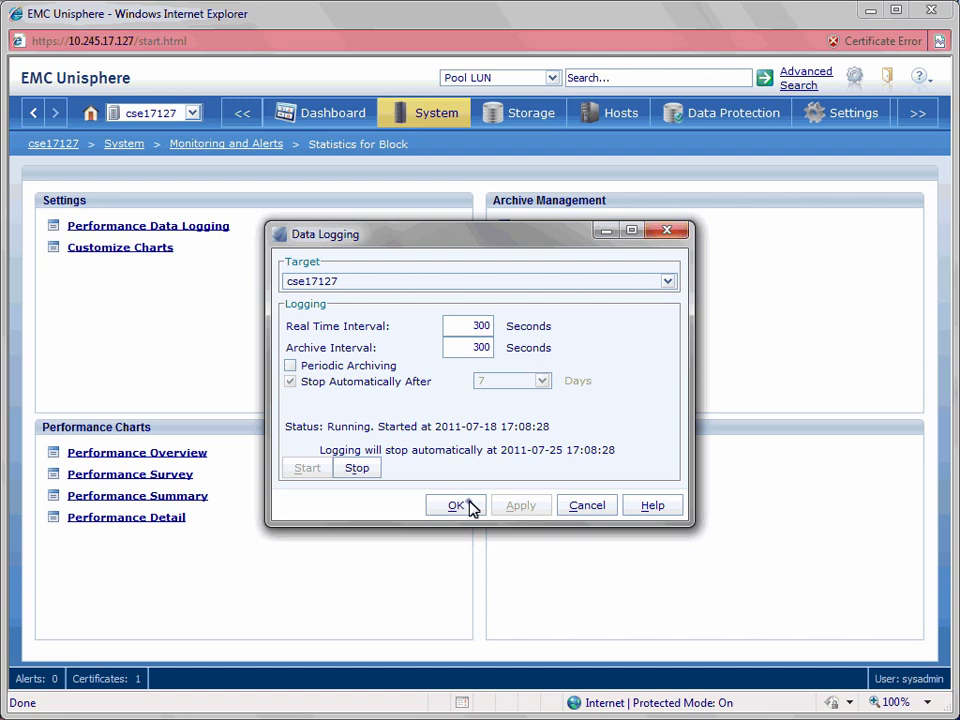
pyautogui.click(470, 506)
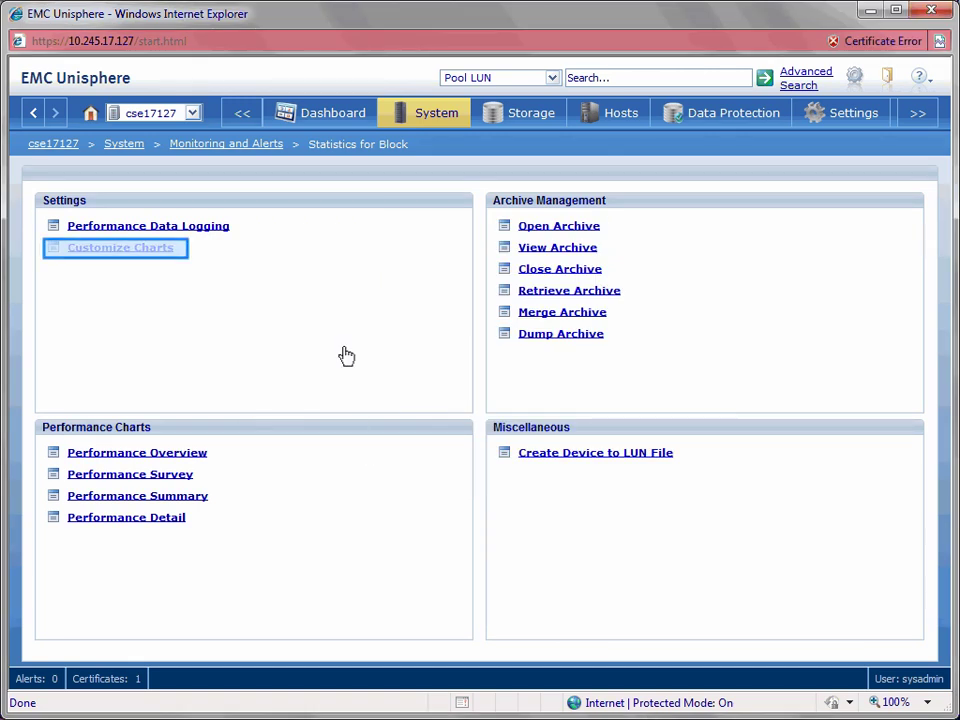
# Enable Advanced on the Customize Charts General tab and review the Line, Survey and Archives tabs
pyautogui.click(134, 250)
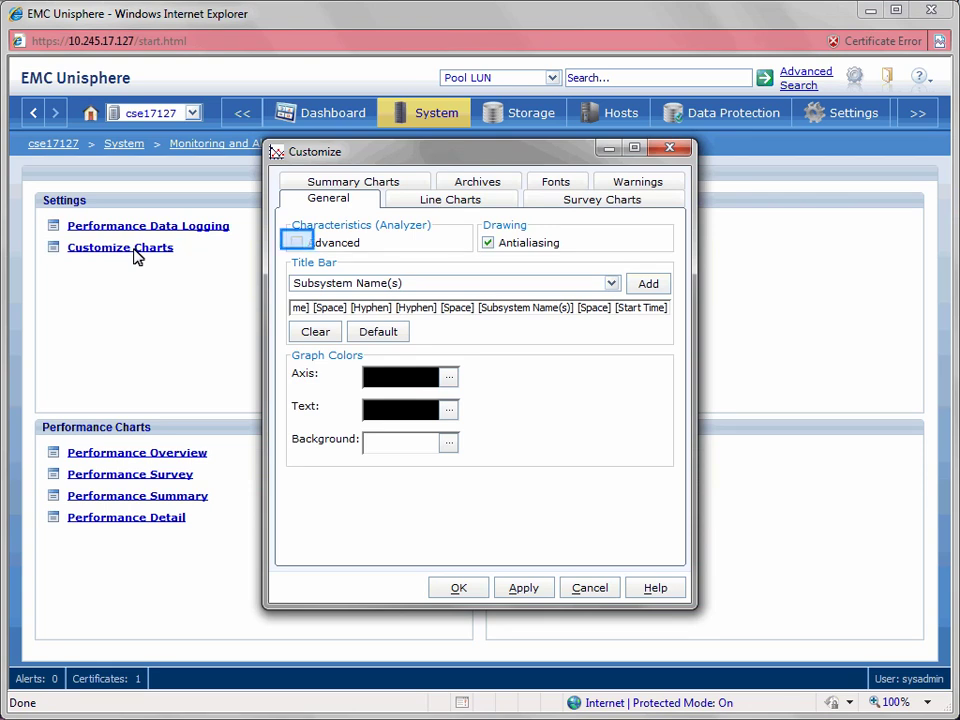
pyautogui.click(298, 243)
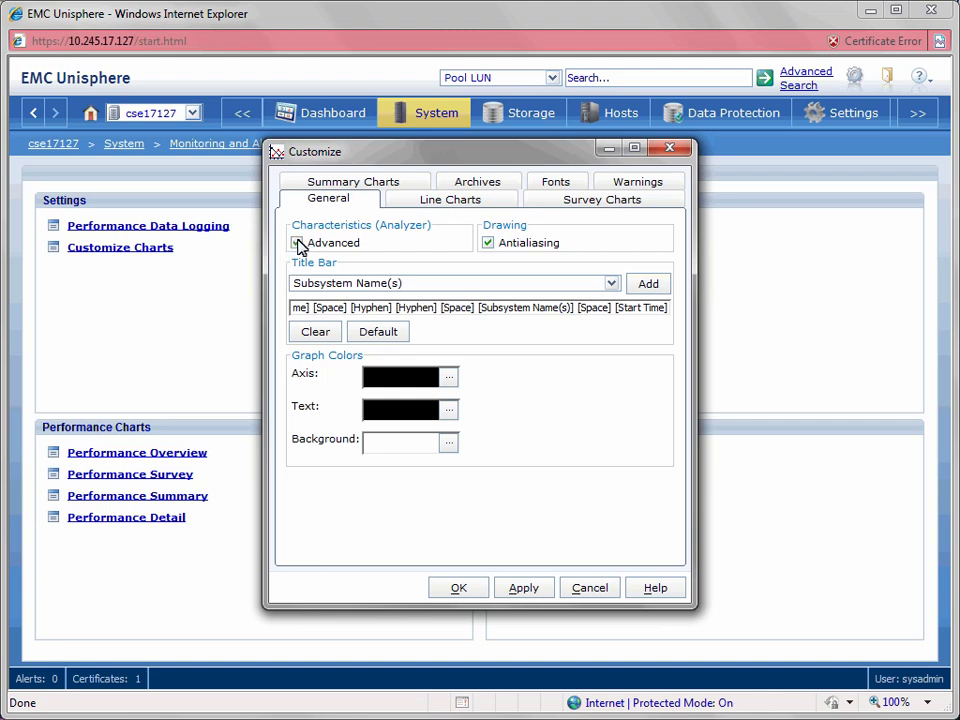
pyautogui.click(452, 200)
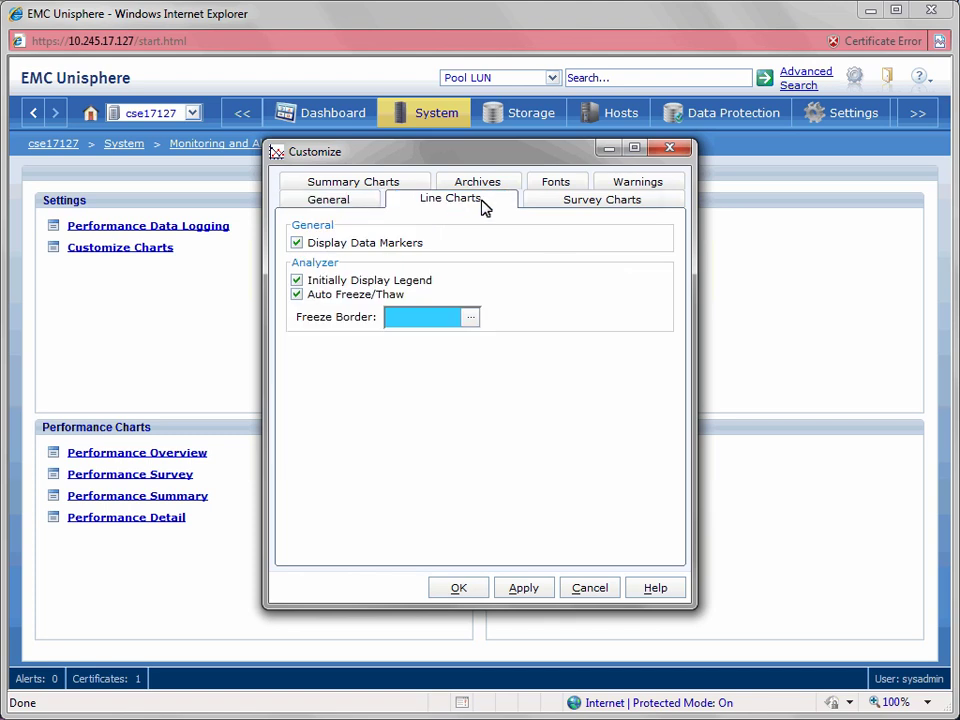
pyautogui.click(574, 204)
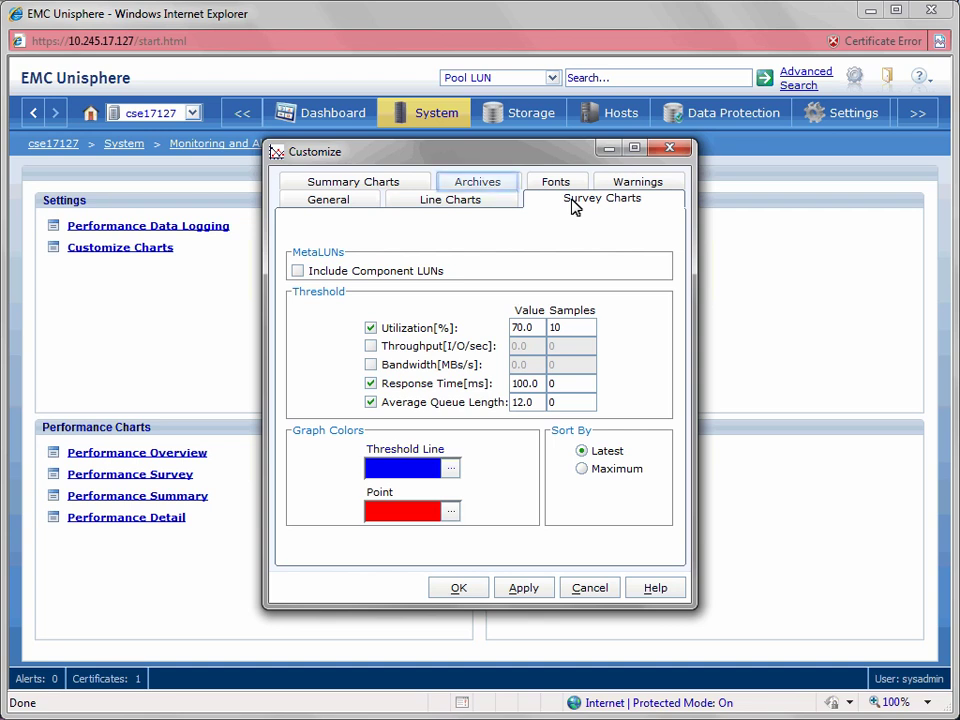
pyautogui.click(474, 188)
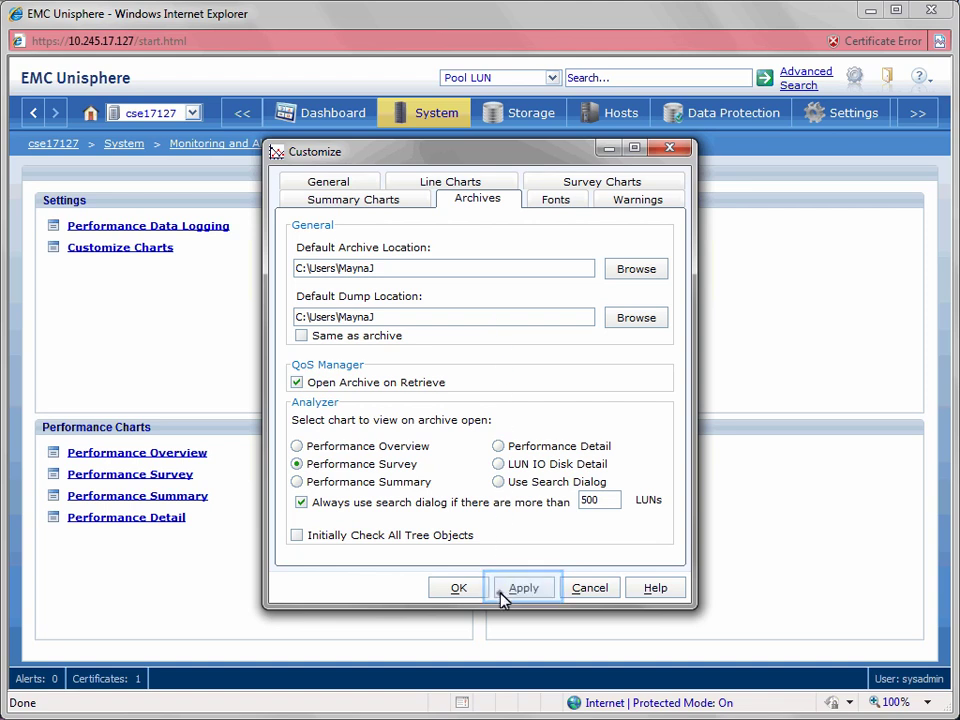
pyautogui.click(503, 592)
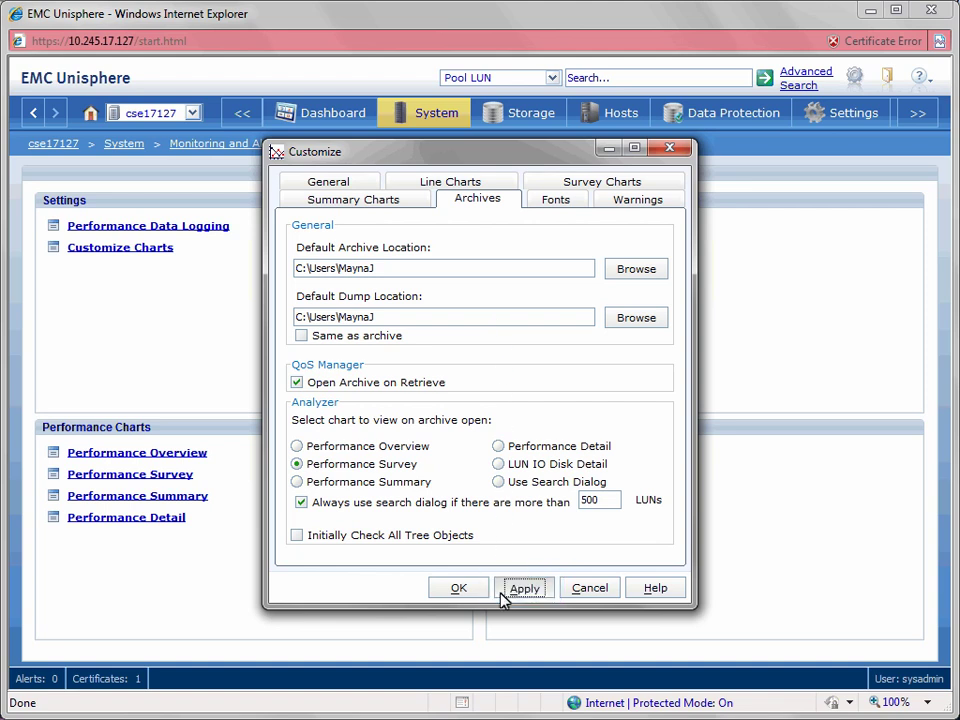
pyautogui.click(482, 595)
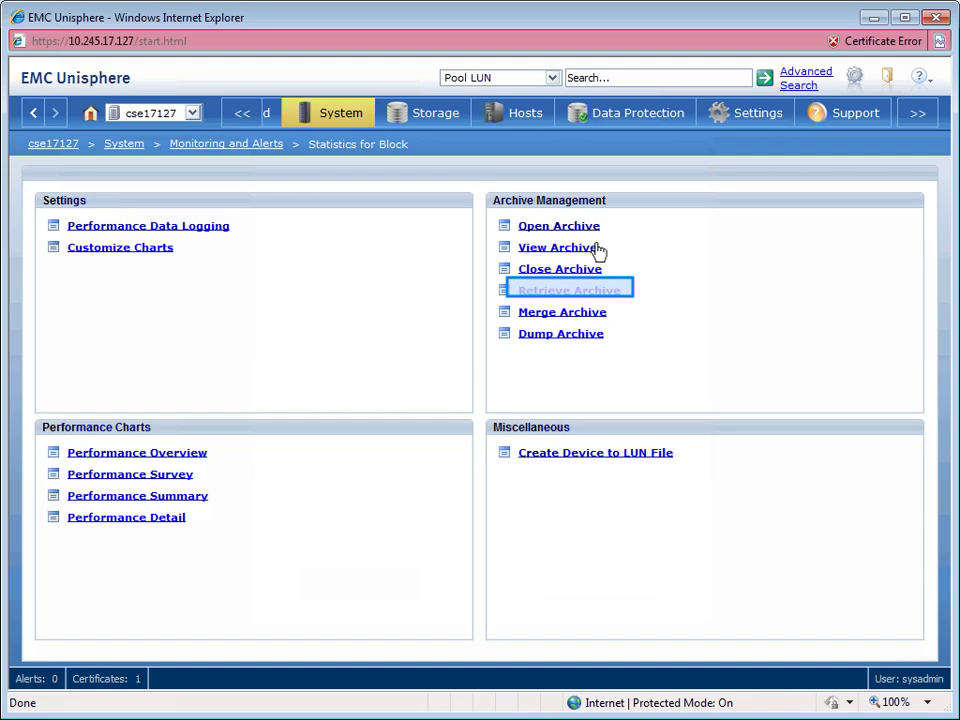
# Select the 2011-07-22 SP A archive and request a new archive, declined for fewer than 10 samples
pyautogui.click(573, 291)
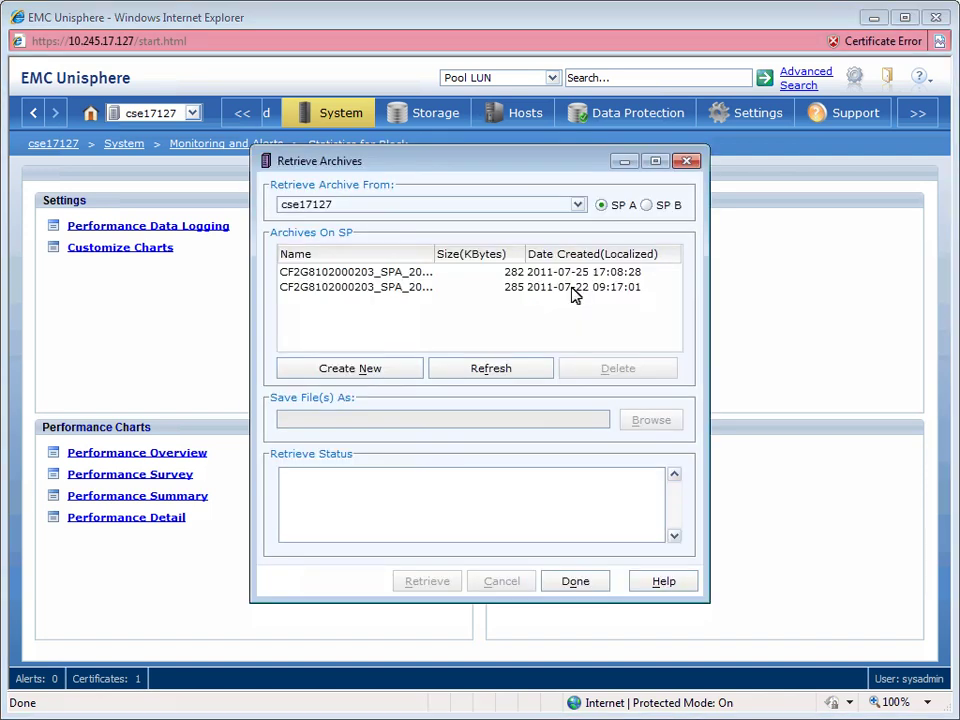
pyautogui.click(406, 288)
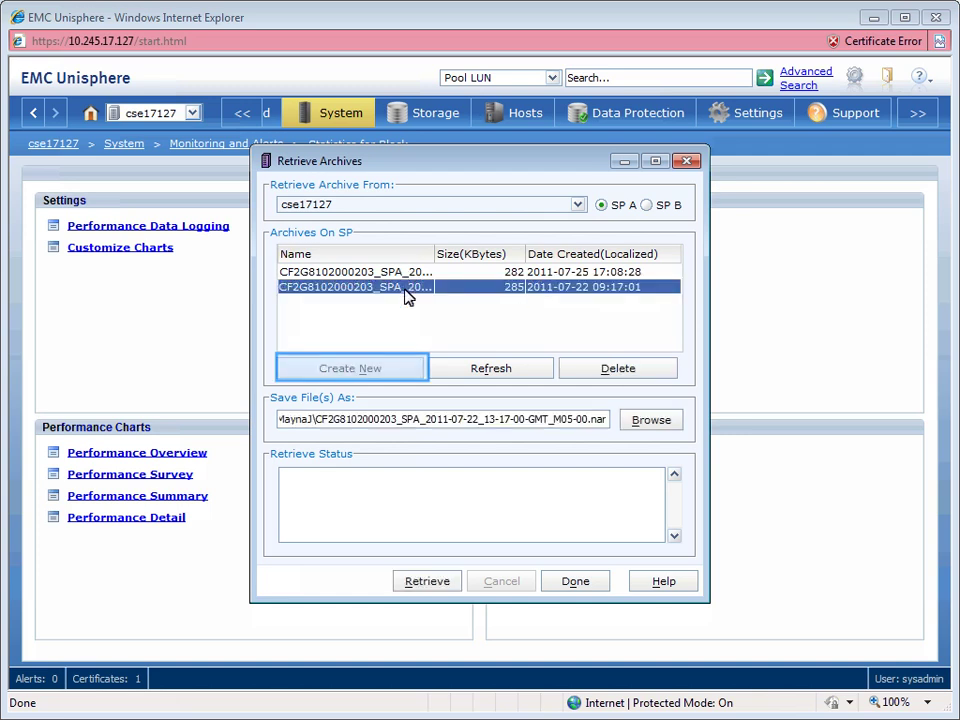
pyautogui.click(364, 370)
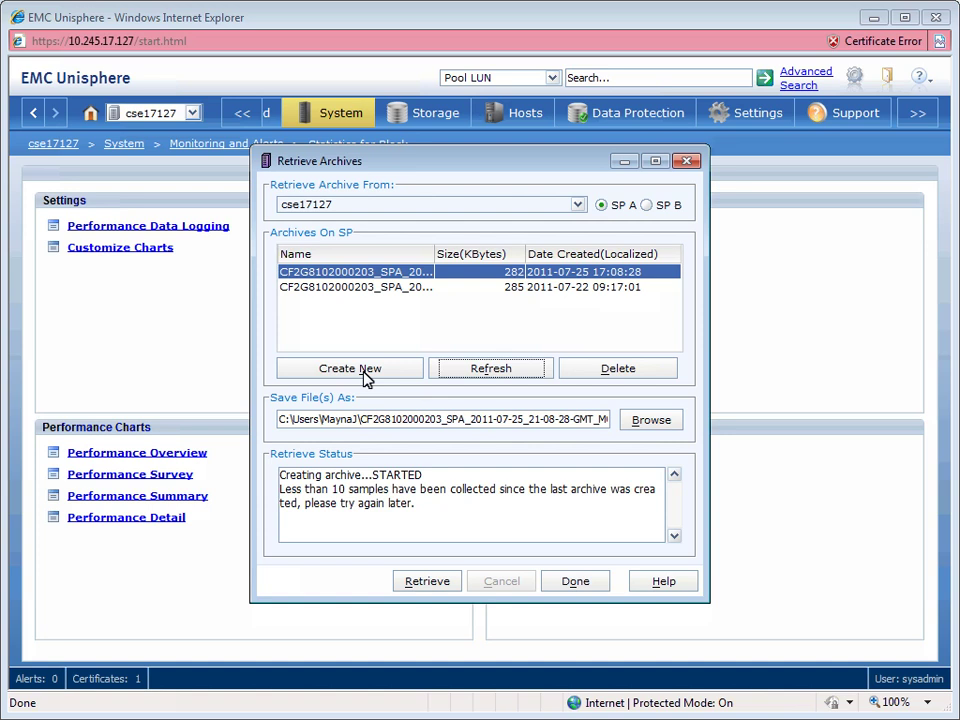
pyautogui.doubleClick(407, 272)
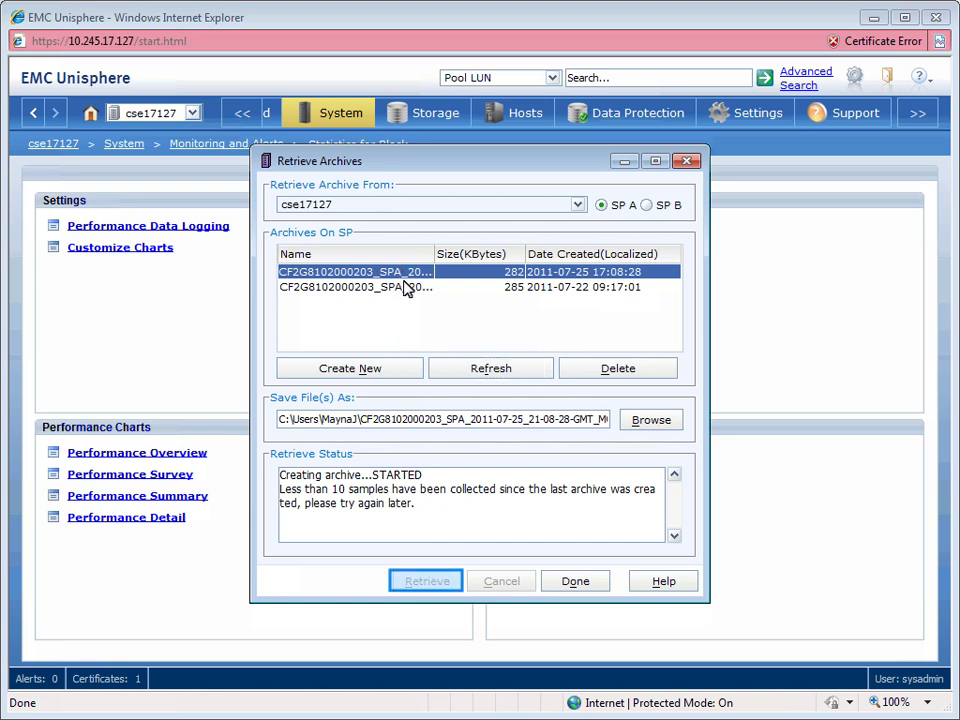
pyautogui.click(411, 588)
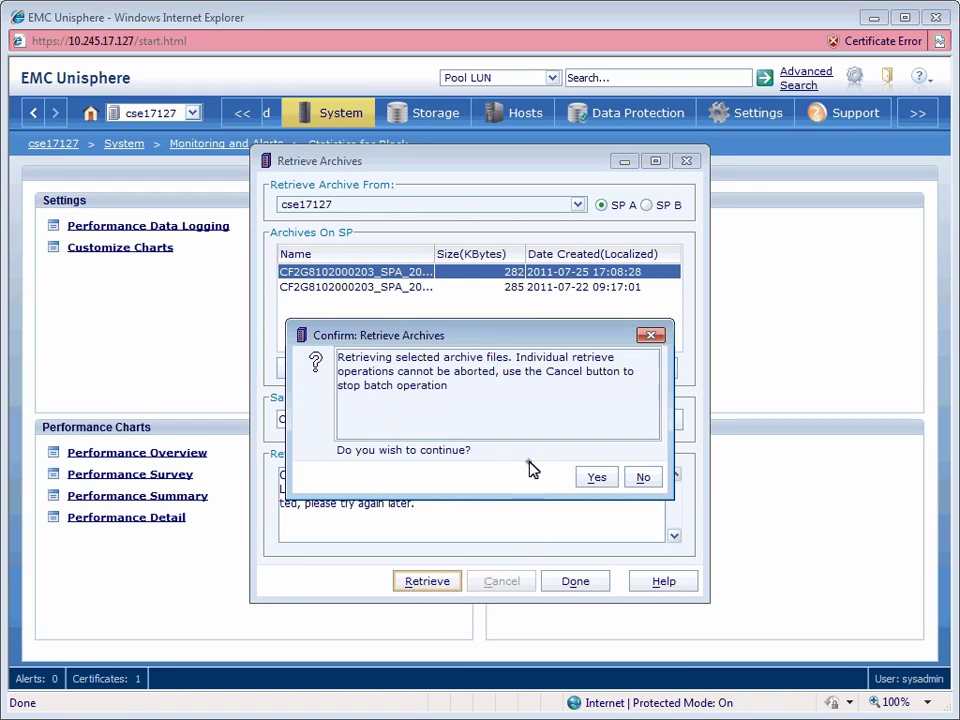
pyautogui.click(578, 473)
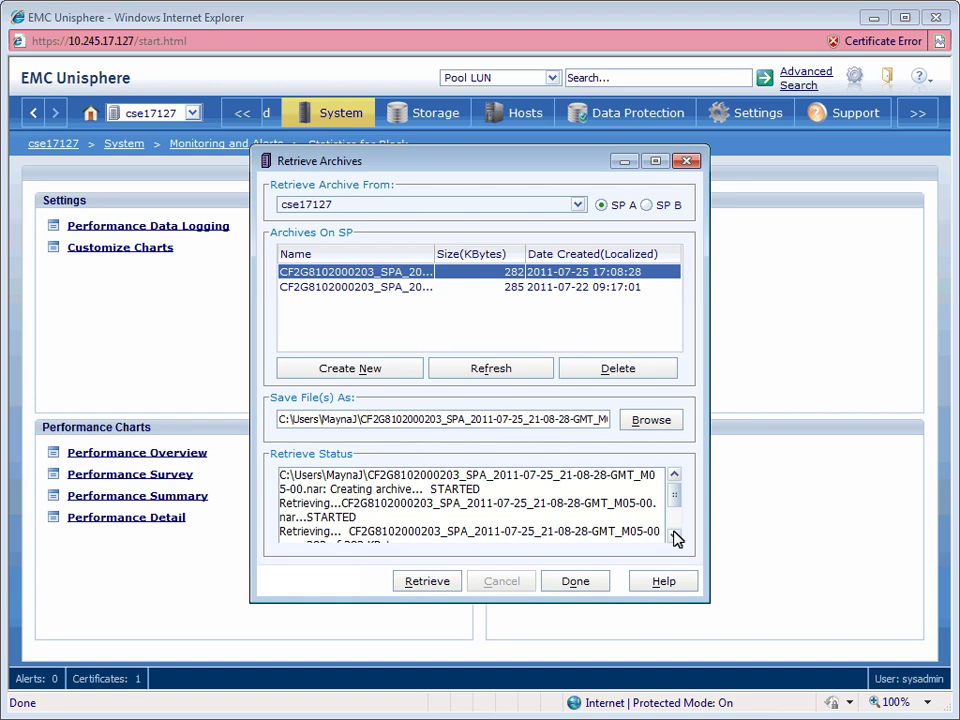
# Scroll the Retrieve Status log to see DONE, then close the Retrieve Archives window
pyautogui.click(674, 538)
pyautogui.click(674, 538)
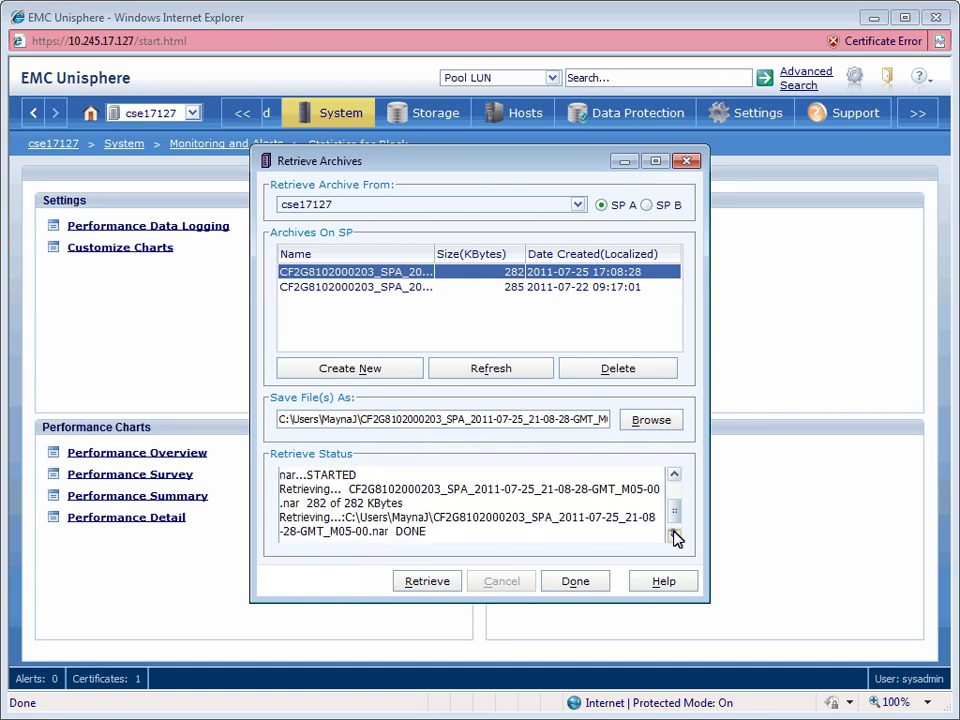
pyautogui.click(674, 538)
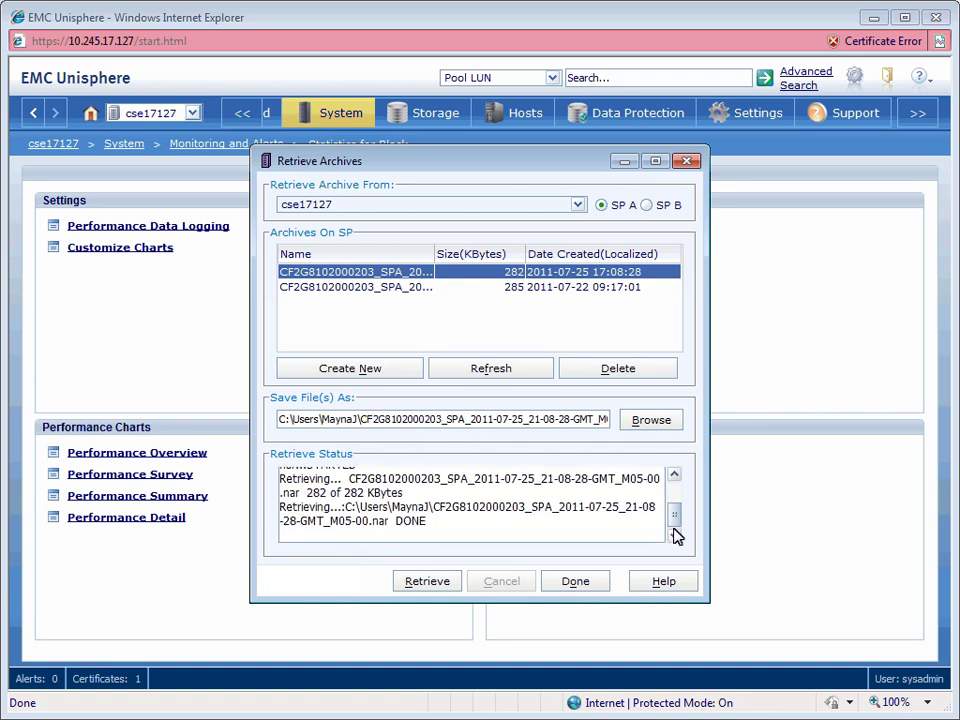
pyautogui.moveTo(674, 530); pyautogui.dragTo(677, 480)
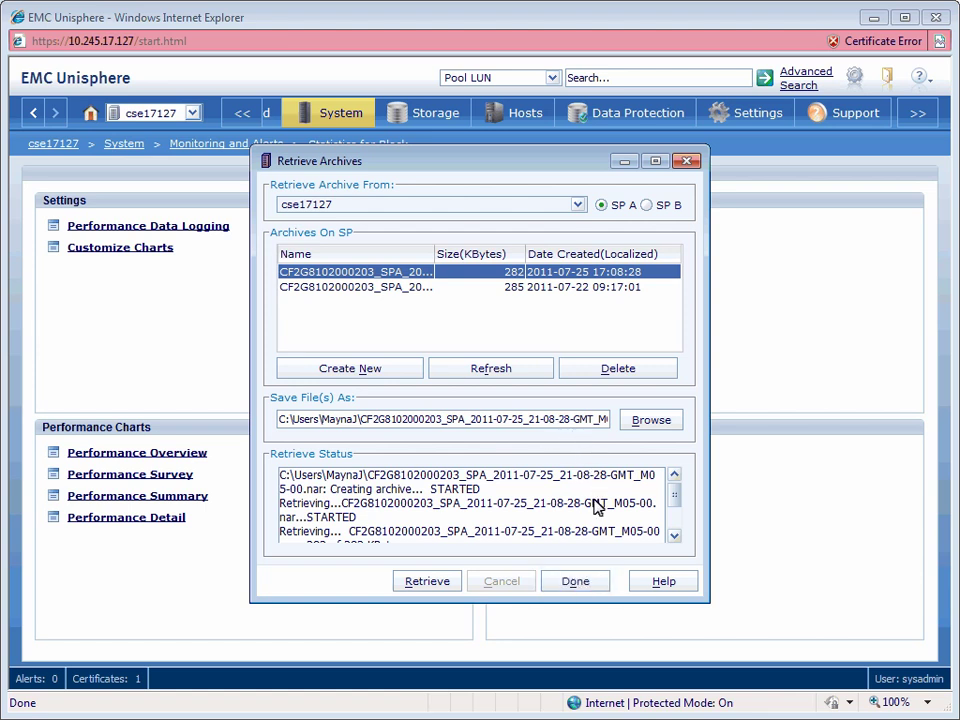
pyautogui.click(578, 581)
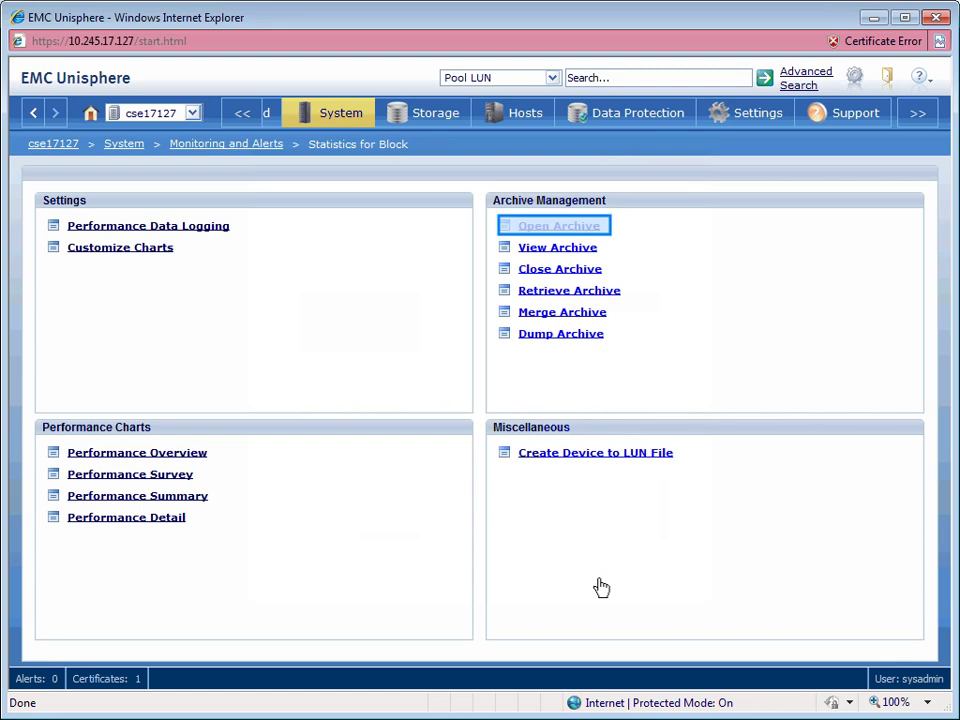
pyautogui.click(558, 228)
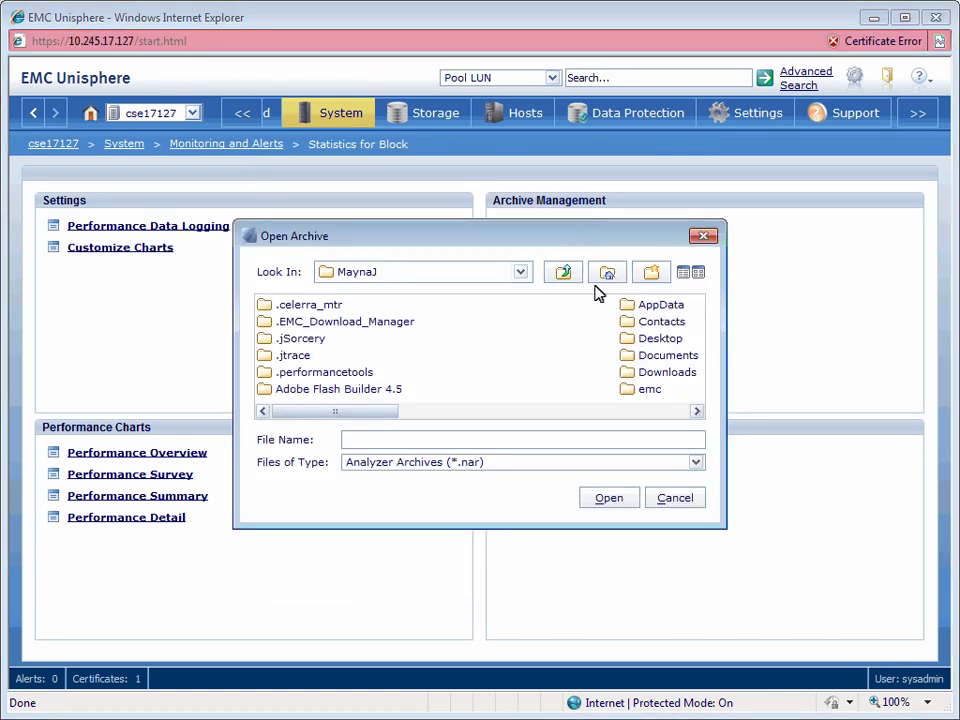
pyautogui.click(606, 410)
pyautogui.moveTo(604, 404); pyautogui.dragTo(690, 425)
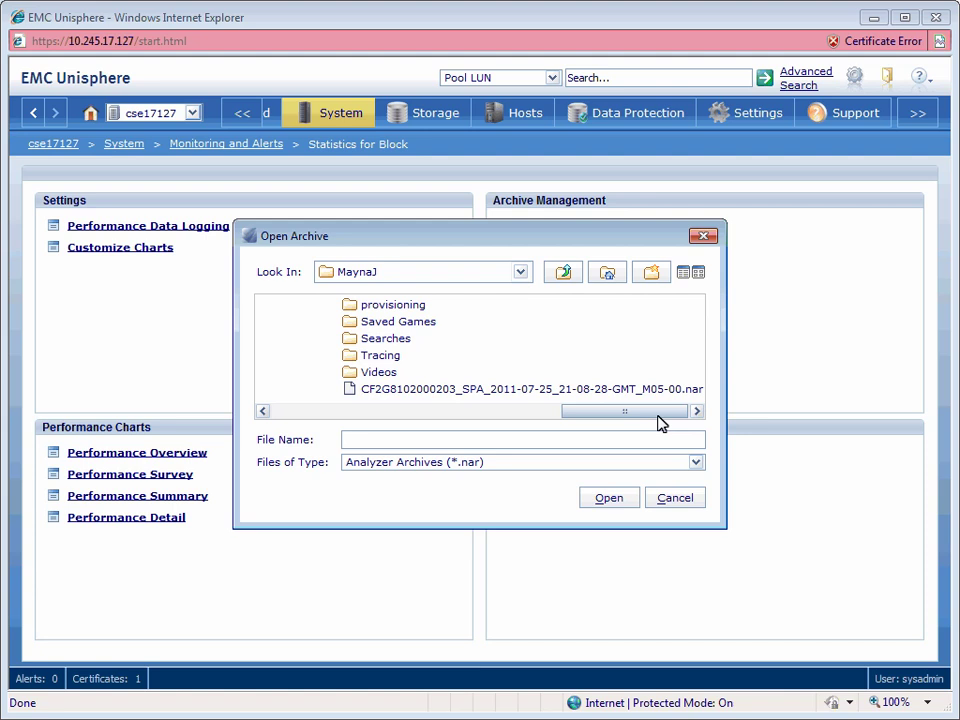
pyautogui.click(604, 391)
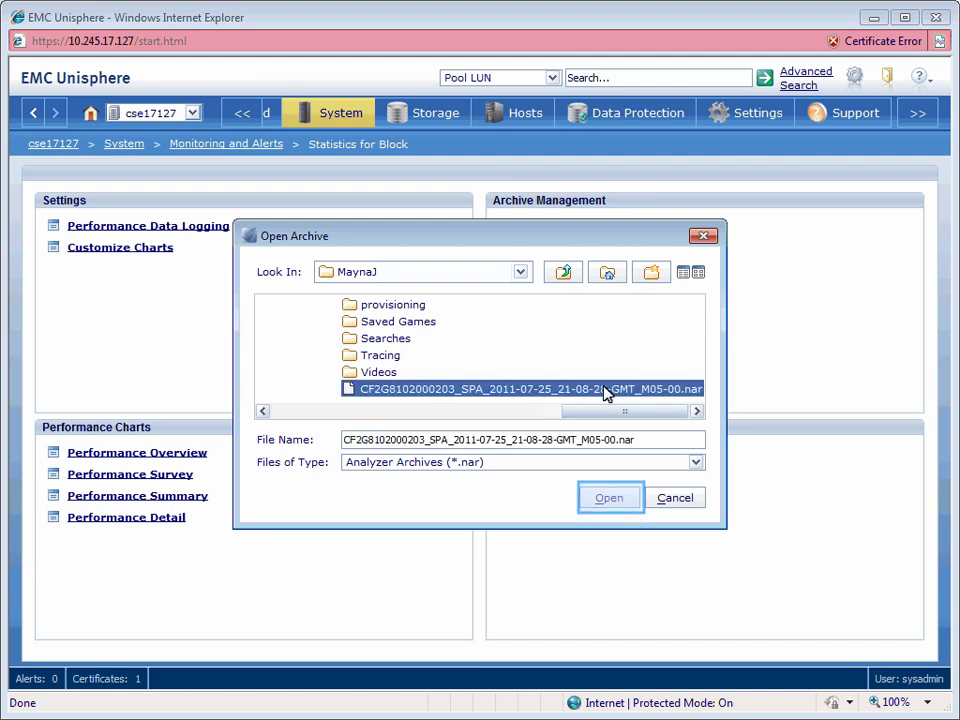
pyautogui.click(601, 497)
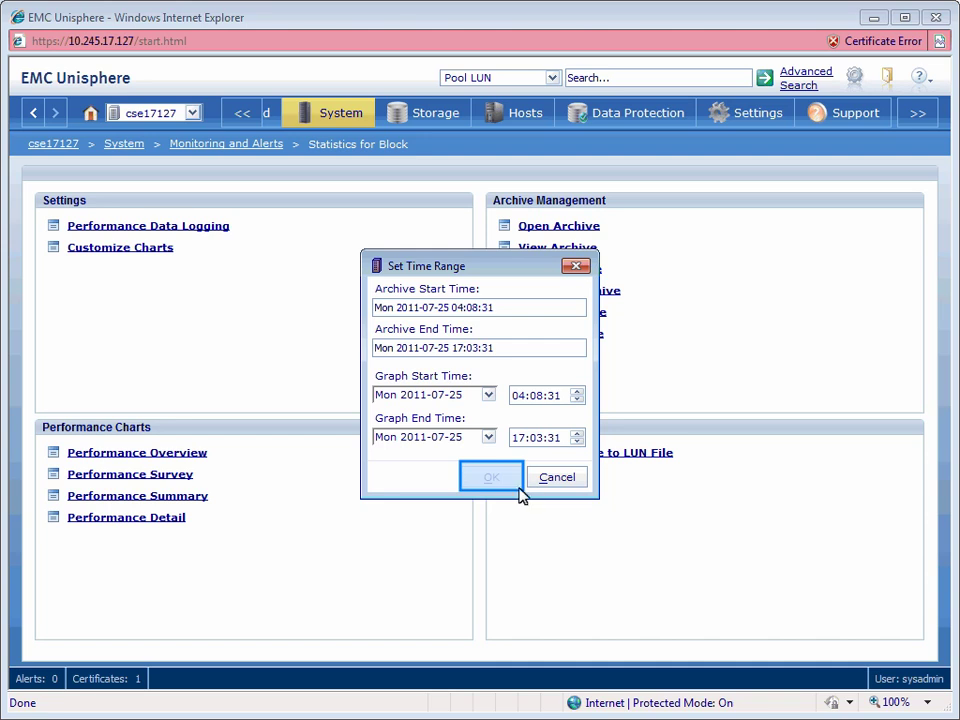
pyautogui.click(480, 477)
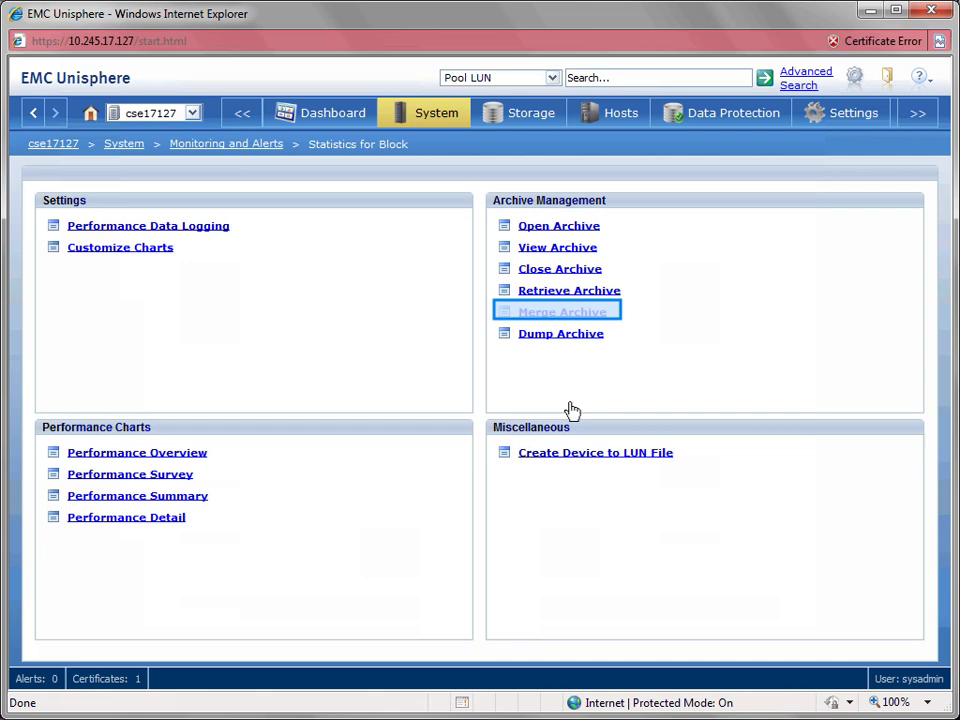
# Open the Merge Archives window and close it with Done, merging no files
pyautogui.click(589, 316)
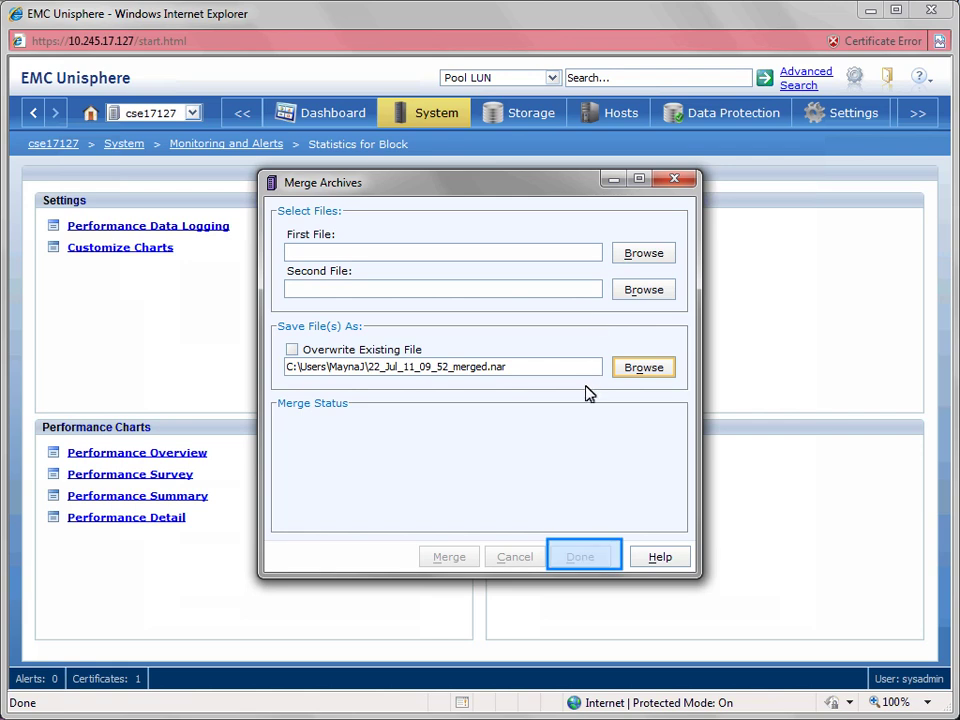
pyautogui.click(586, 558)
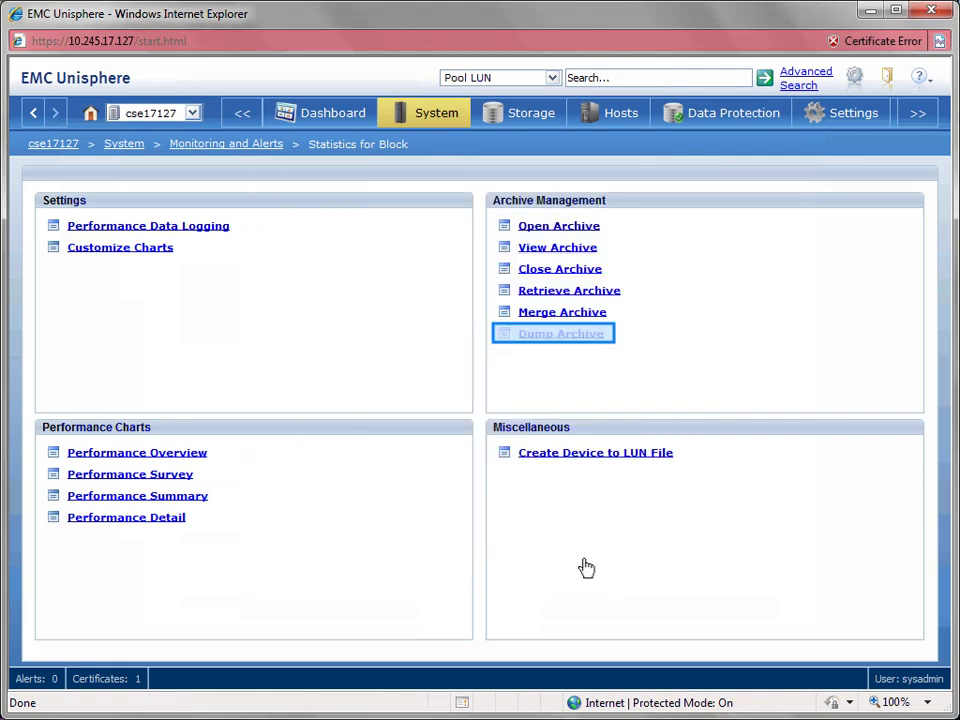
pyautogui.click(560, 335)
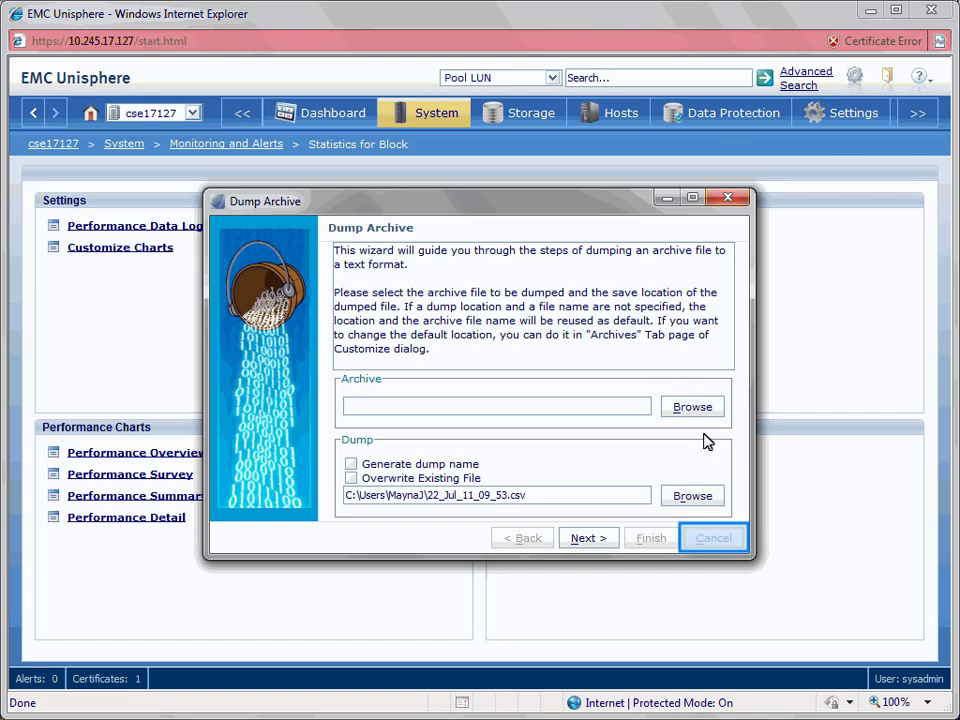
pyautogui.click(714, 541)
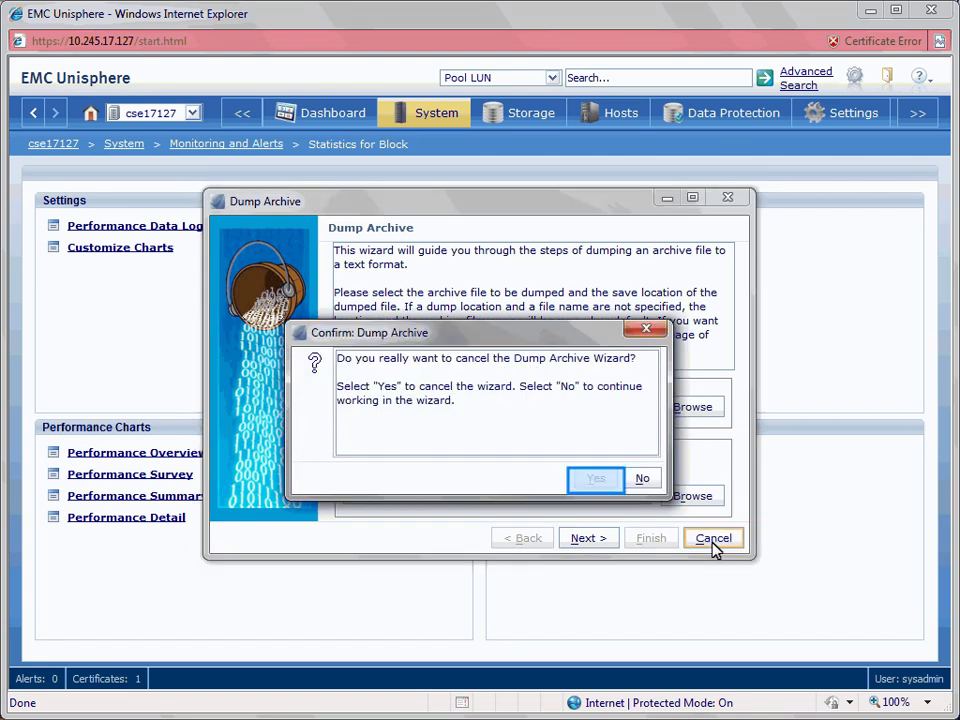
pyautogui.click(599, 481)
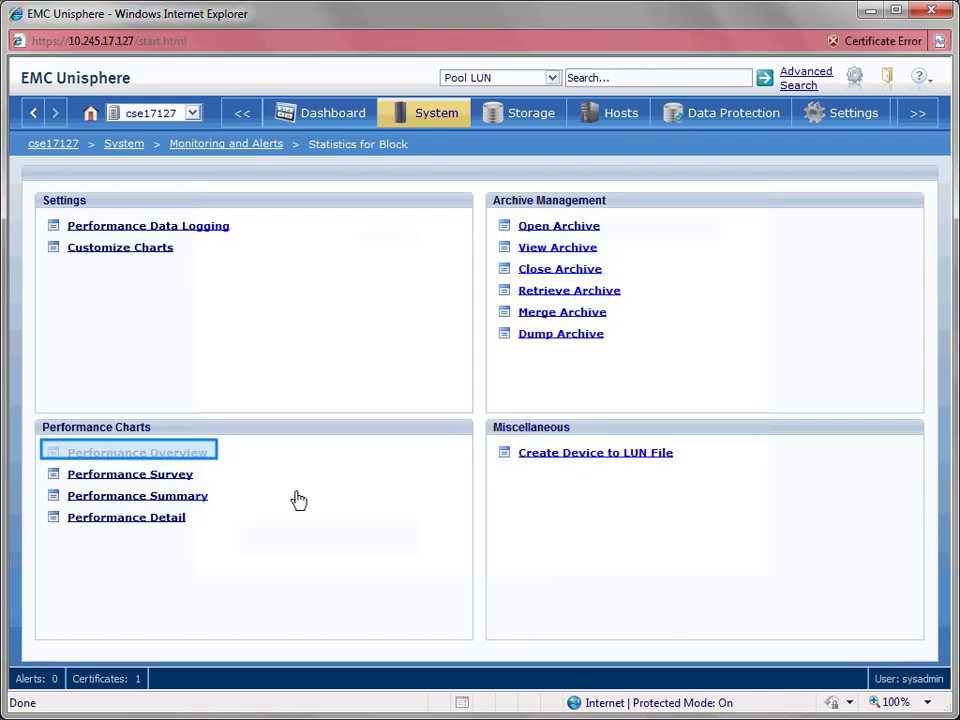
pyautogui.click(140, 456)
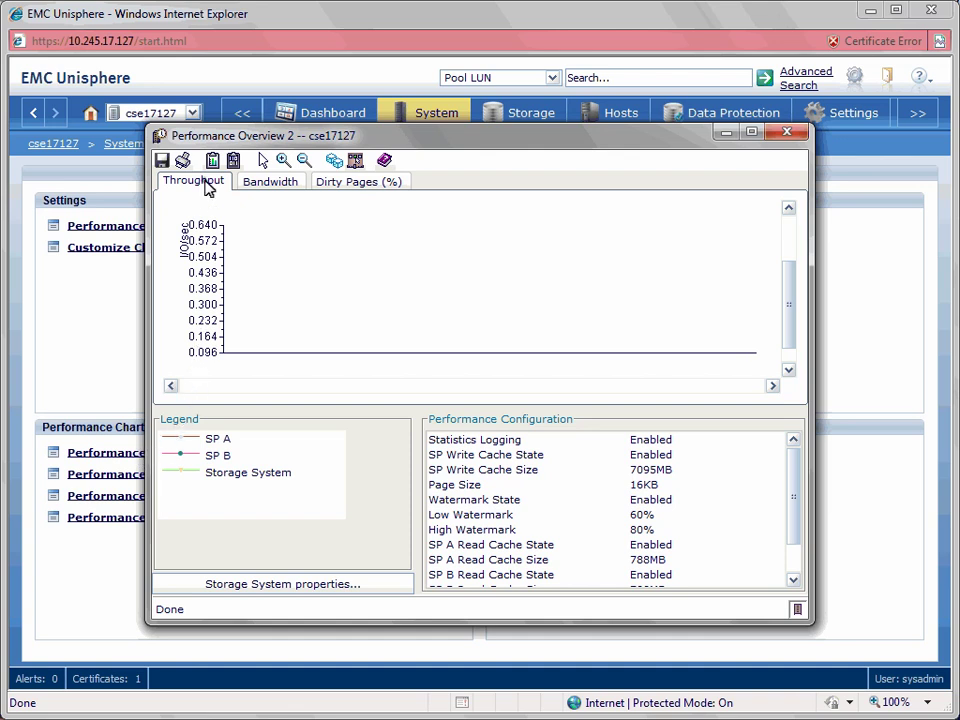
pyautogui.click(279, 188)
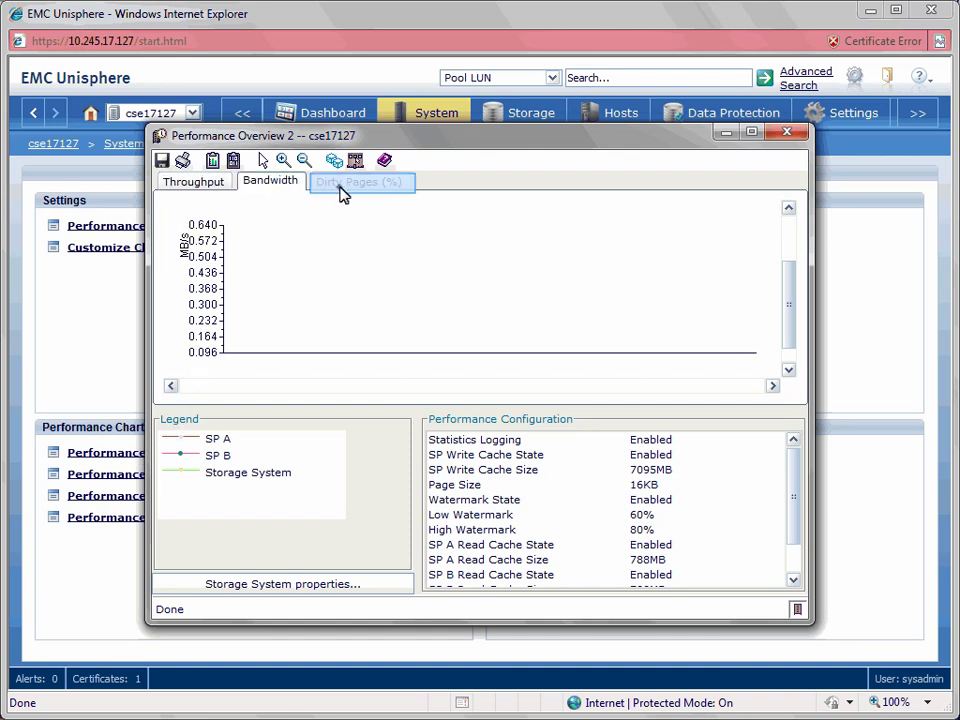
pyautogui.click(340, 188)
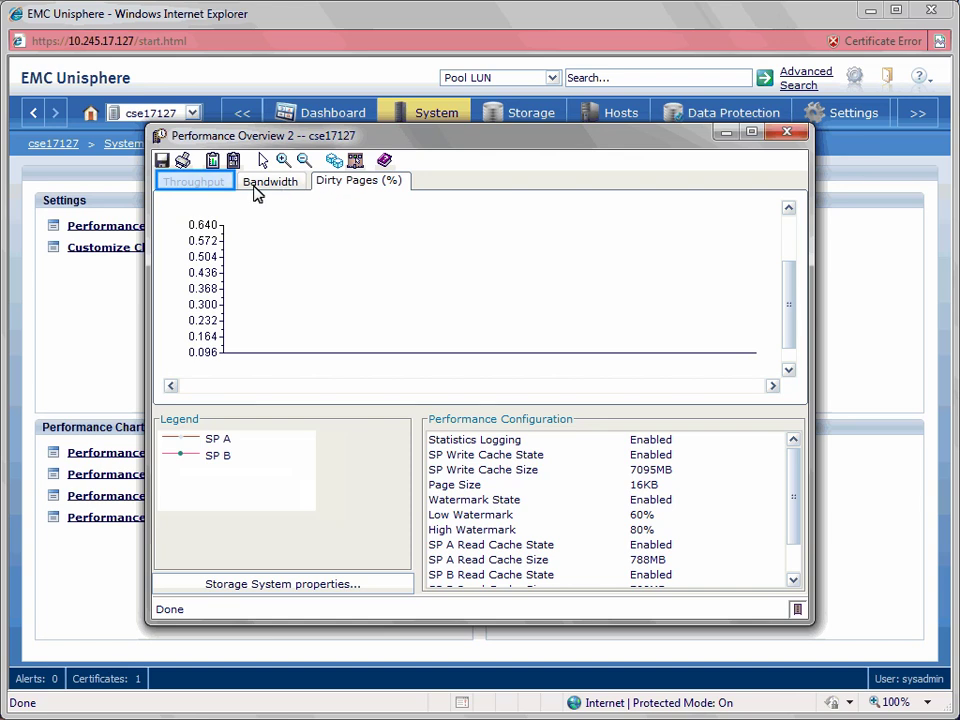
pyautogui.click(213, 189)
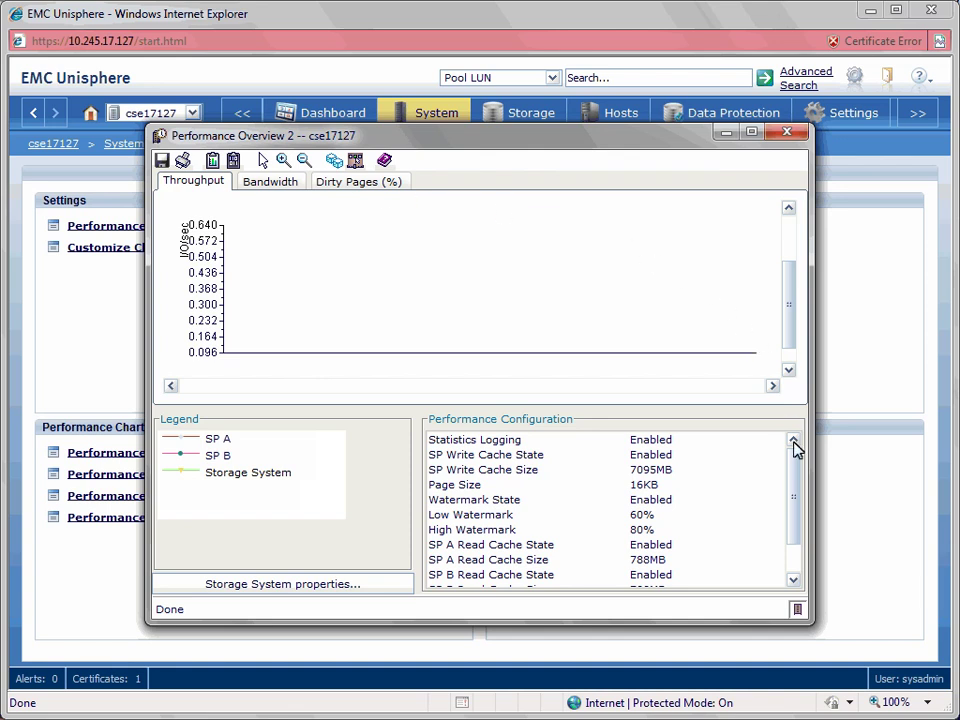
pyautogui.moveTo(797, 474); pyautogui.dragTo(797, 525)
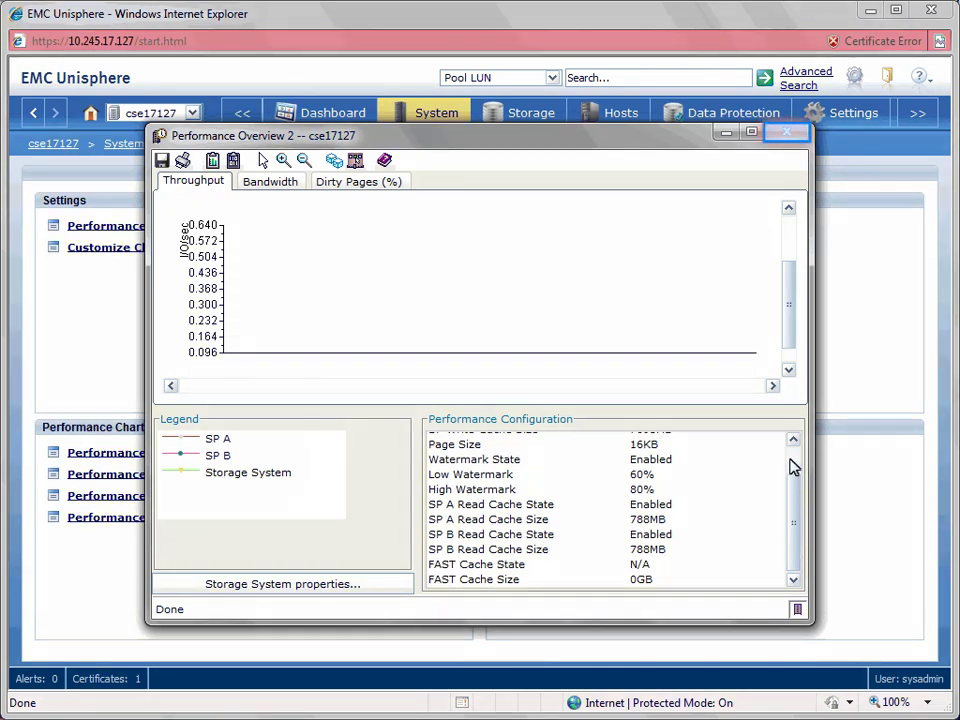
pyautogui.click(787, 136)
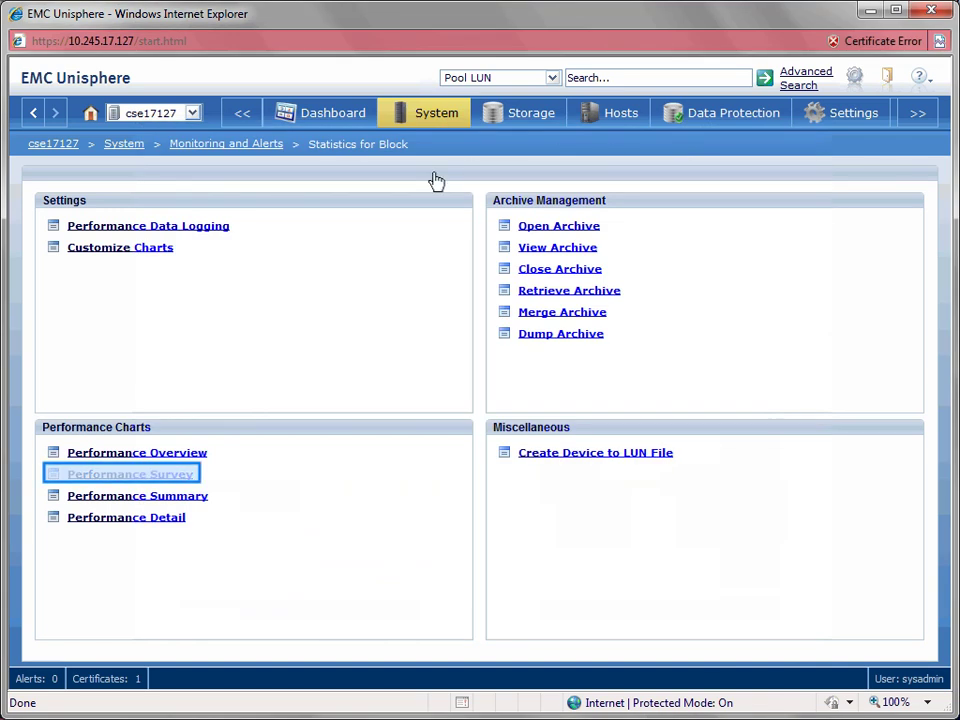
pyautogui.click(154, 478)
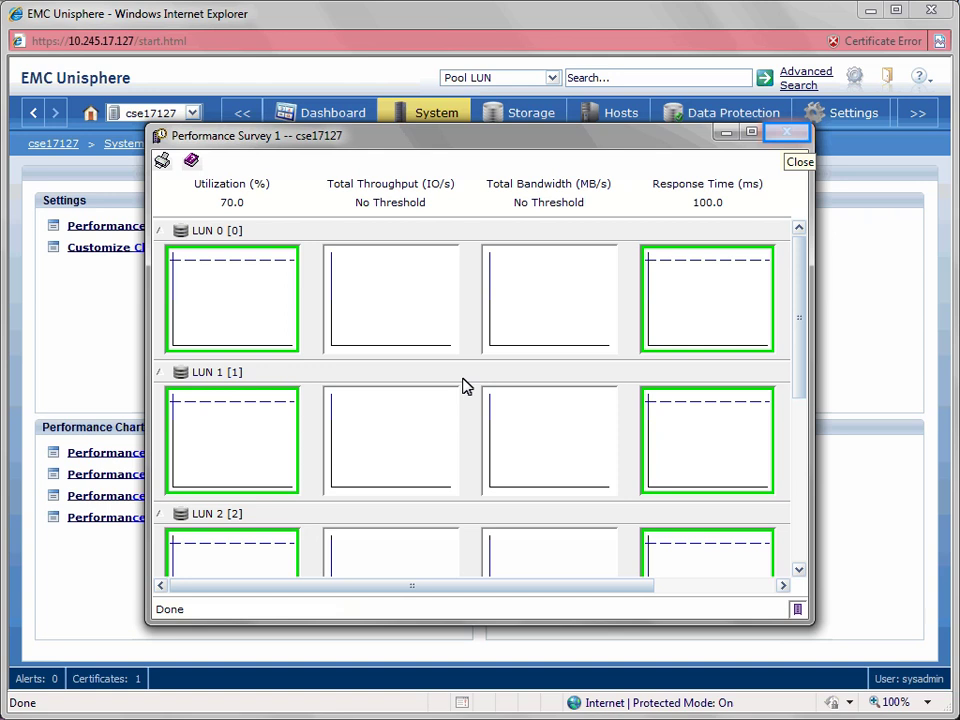
pyautogui.click(786, 135)
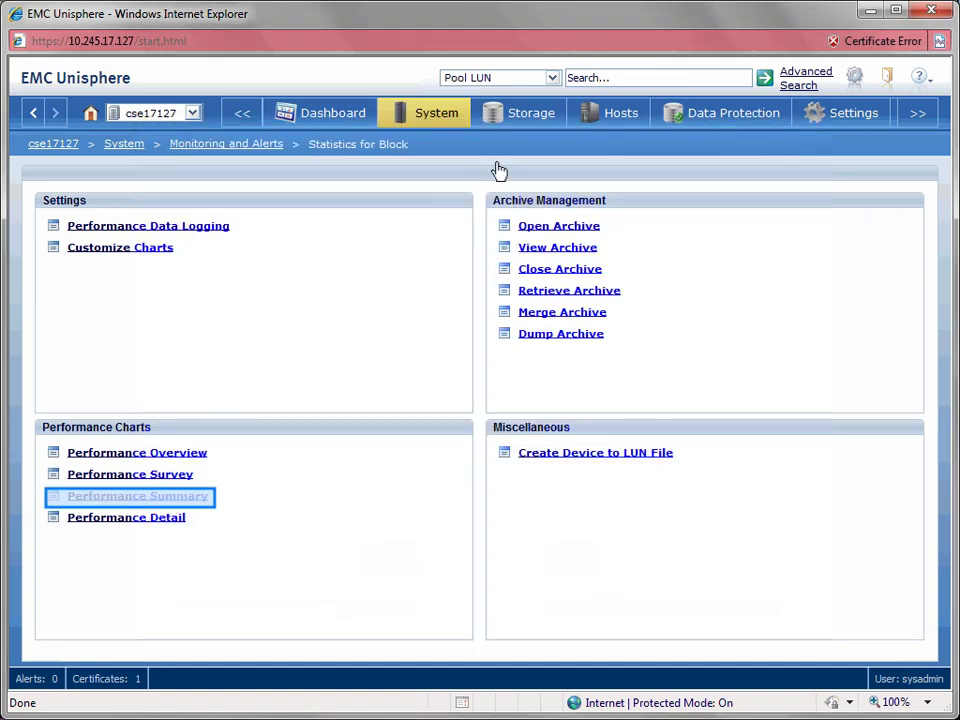
pyautogui.click(164, 498)
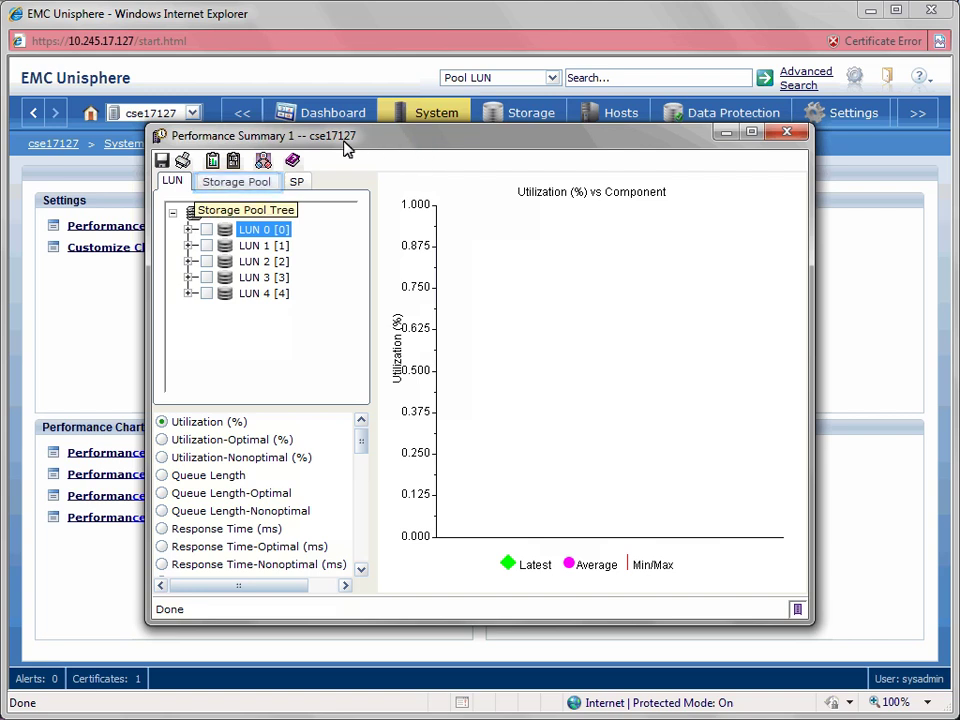
pyautogui.click(242, 185)
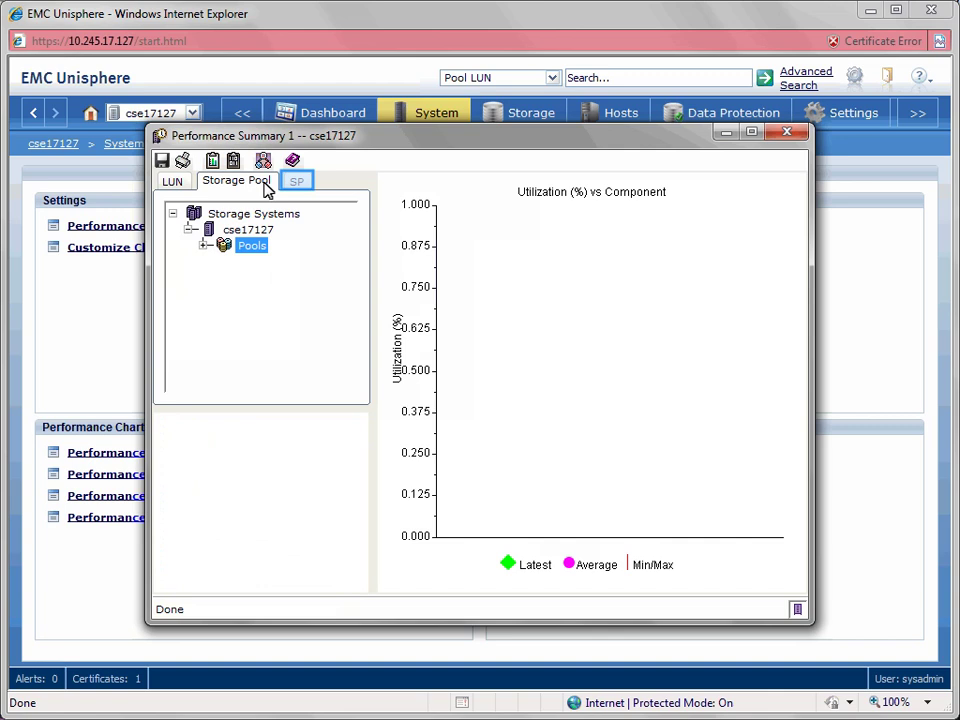
pyautogui.click(298, 183)
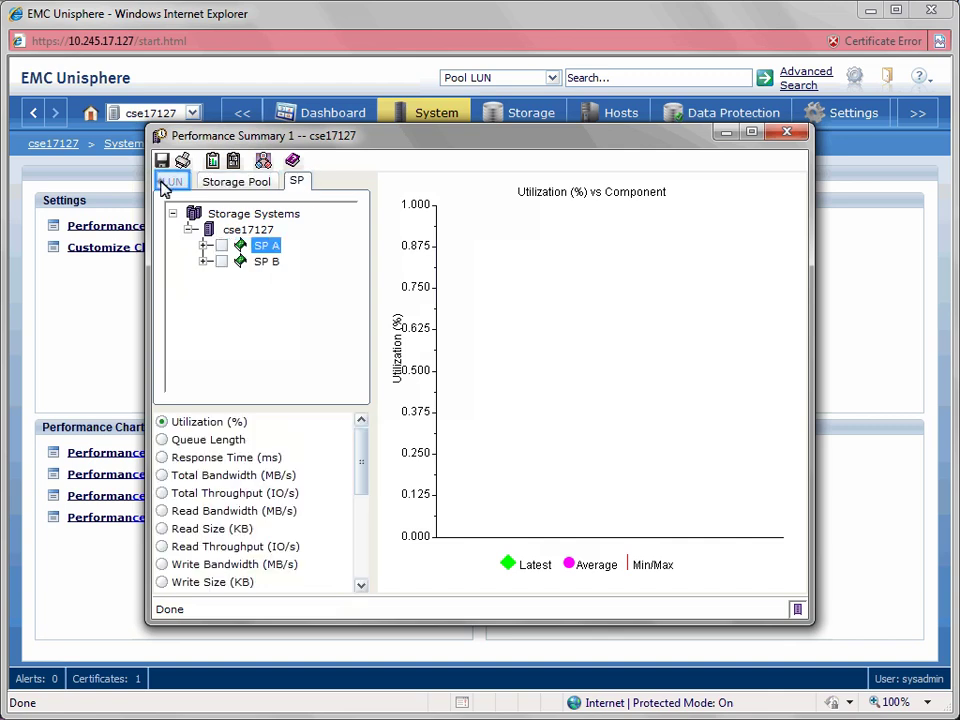
pyautogui.click(165, 185)
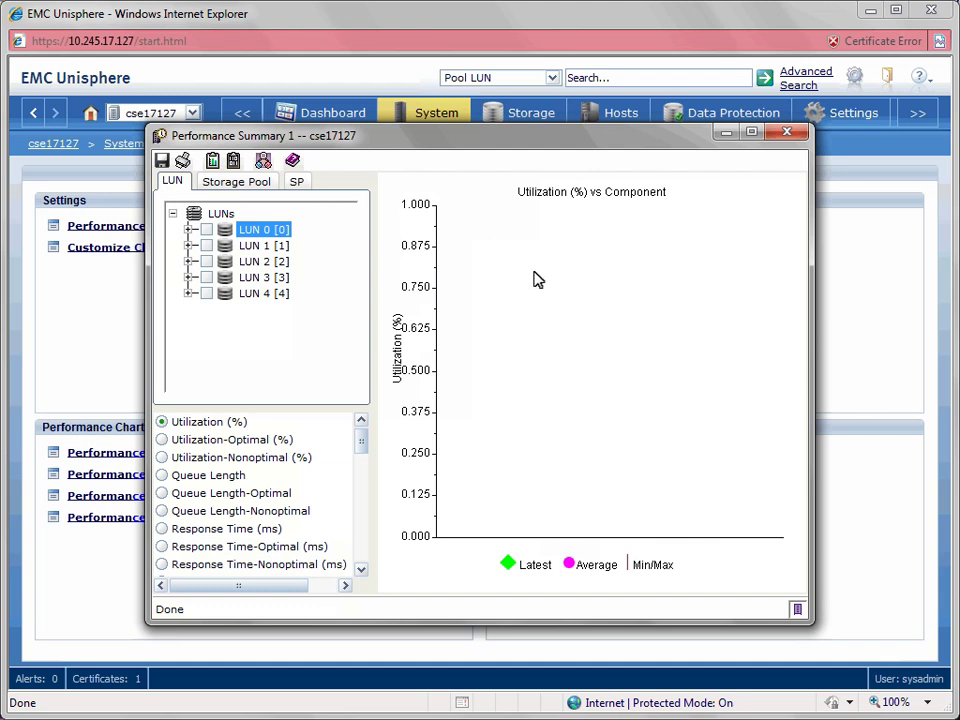
pyautogui.click(785, 133)
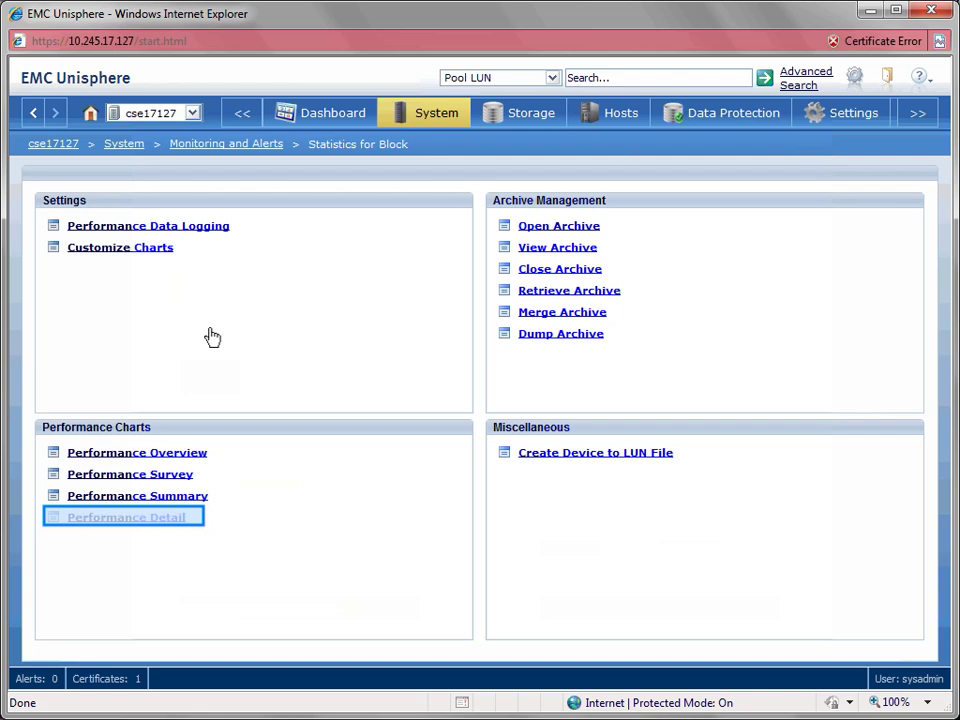
# Open Performance Detail, plot LUN 0 [0] Utilization (%), and bring up the chart's options menu
pyautogui.click(158, 518)
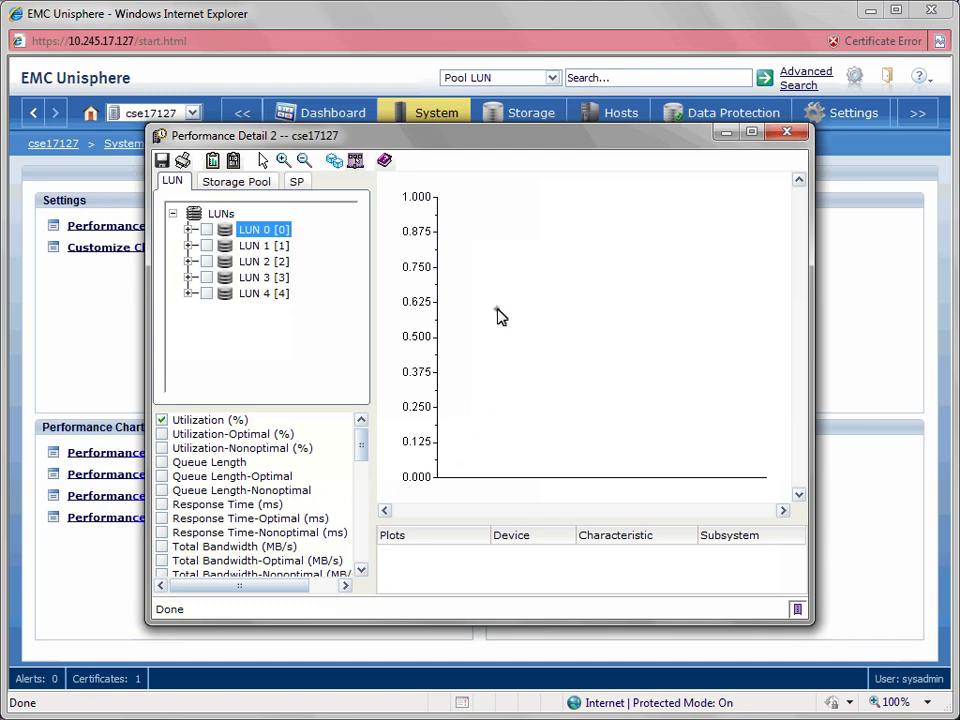
pyautogui.click(206, 230)
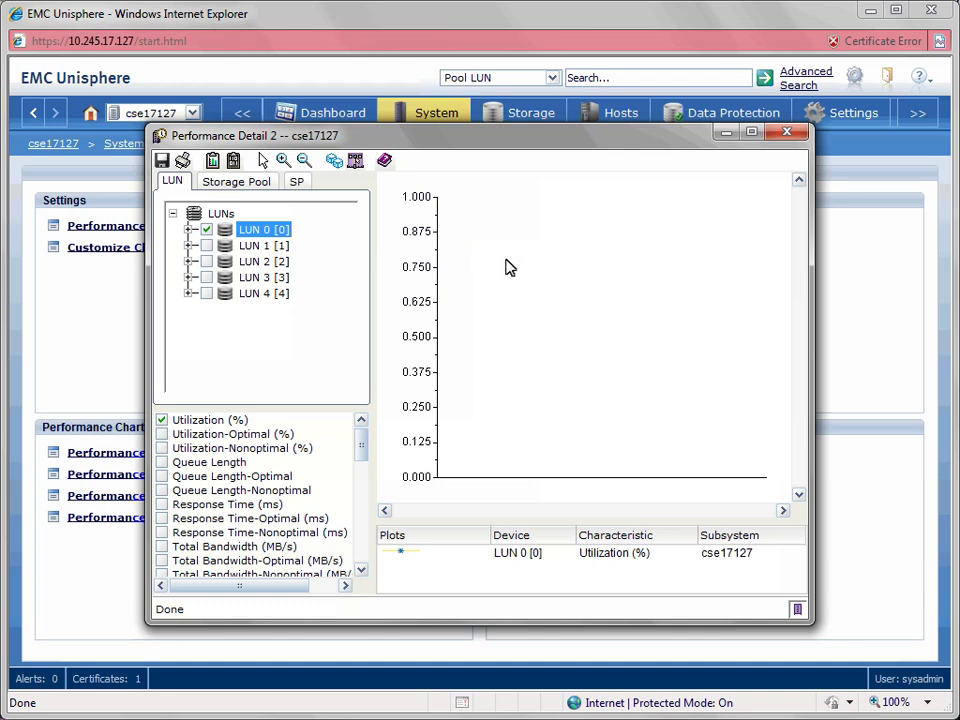
pyautogui.rightClick(530, 287)
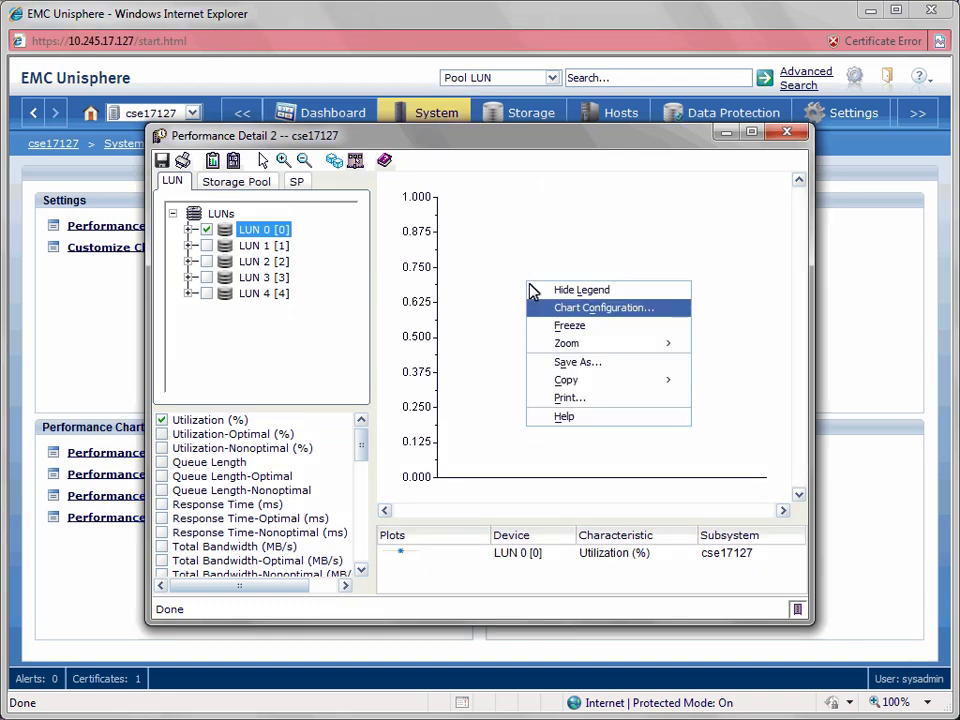
# Accept the Chart Configuration settings unchanged and close the Performance Detail window
pyautogui.click(660, 316)
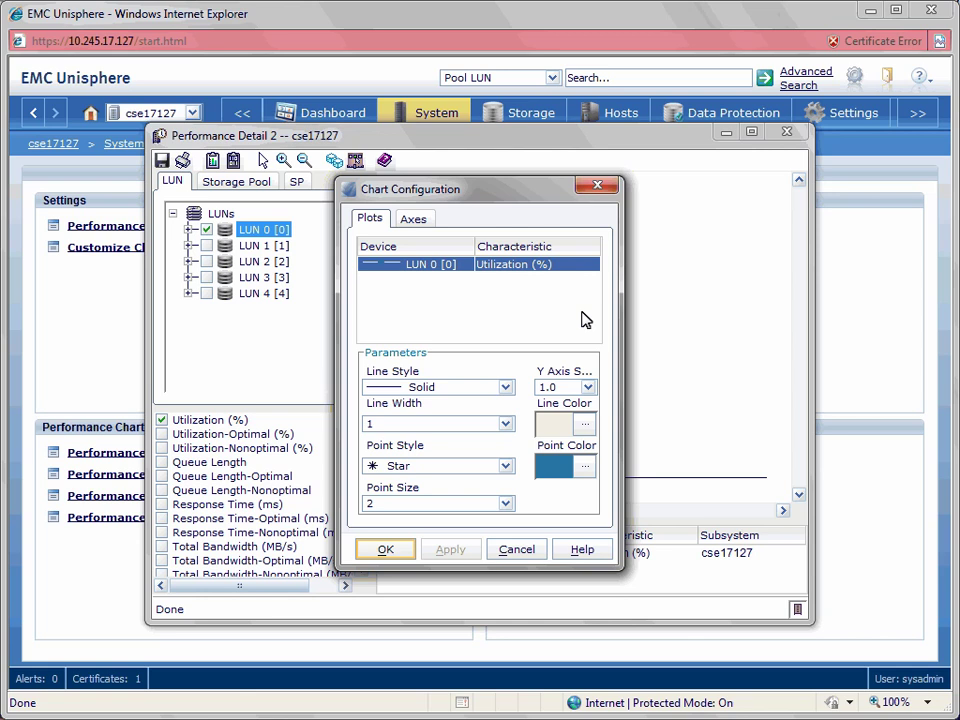
pyautogui.press('Return')
pyautogui.click(389, 552)
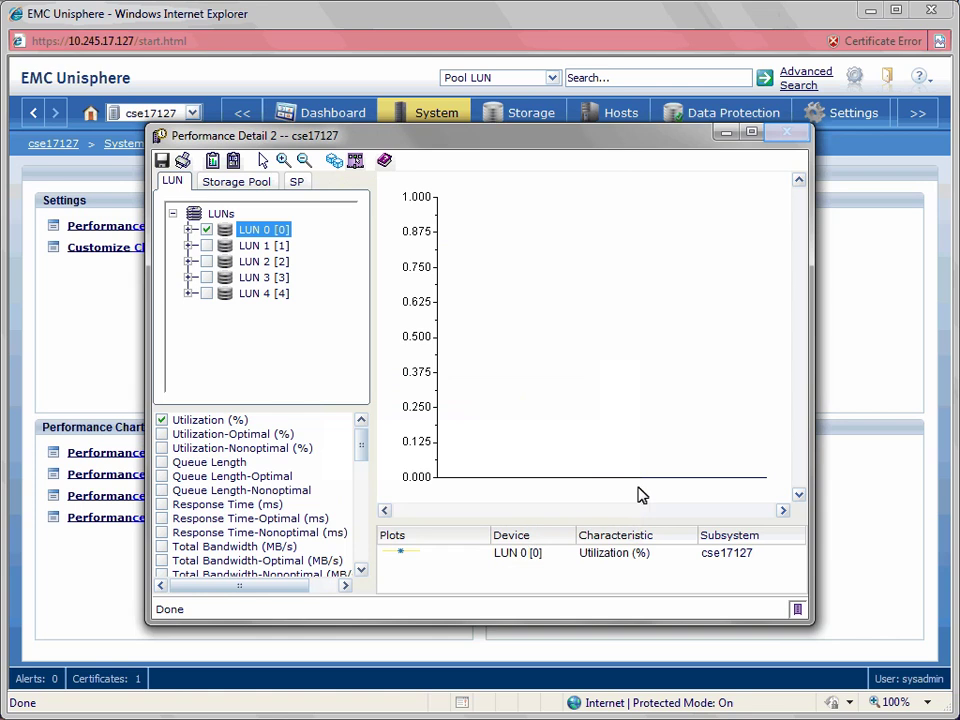
pyautogui.click(786, 137)
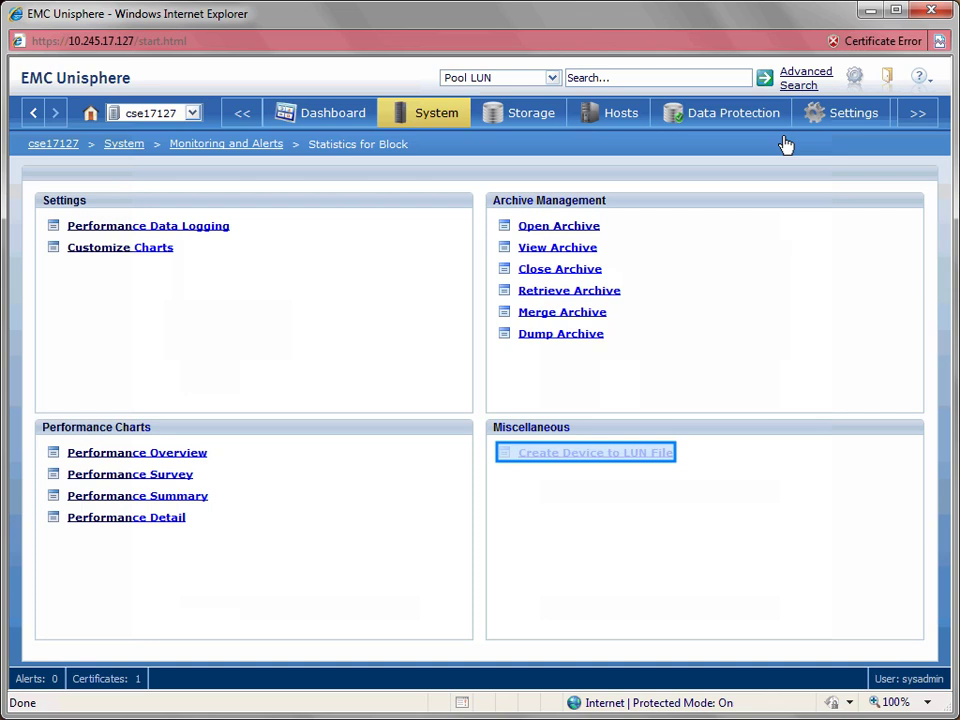
# Save Celerra_cse17127.txt as the device-to-LUN file for host Celerra_cse17127 at the default path
pyautogui.click(599, 455)
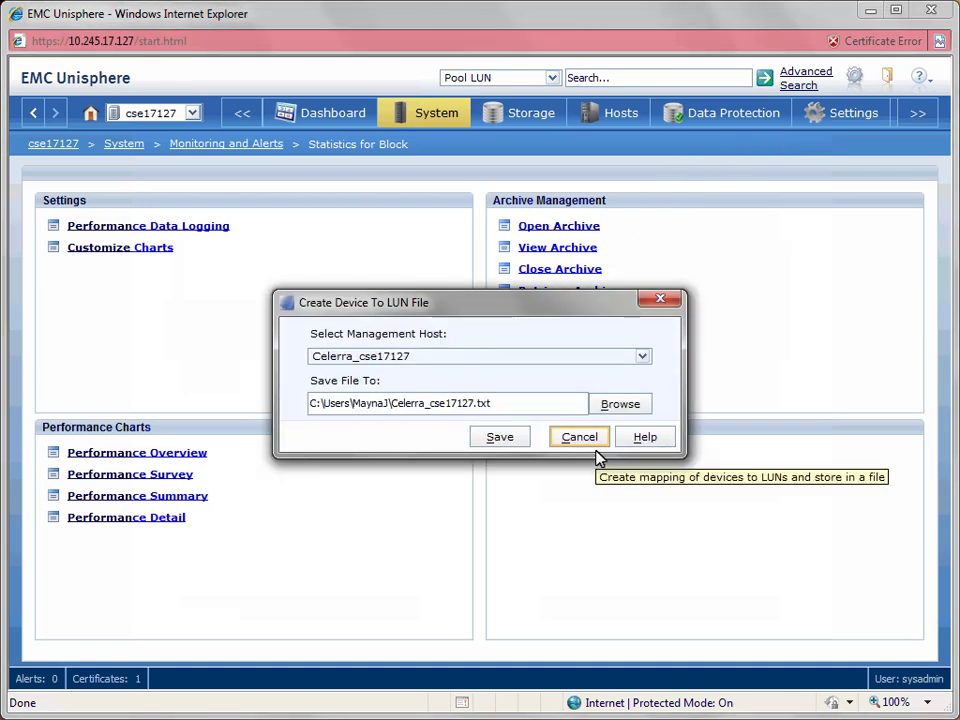
pyautogui.press('Return')
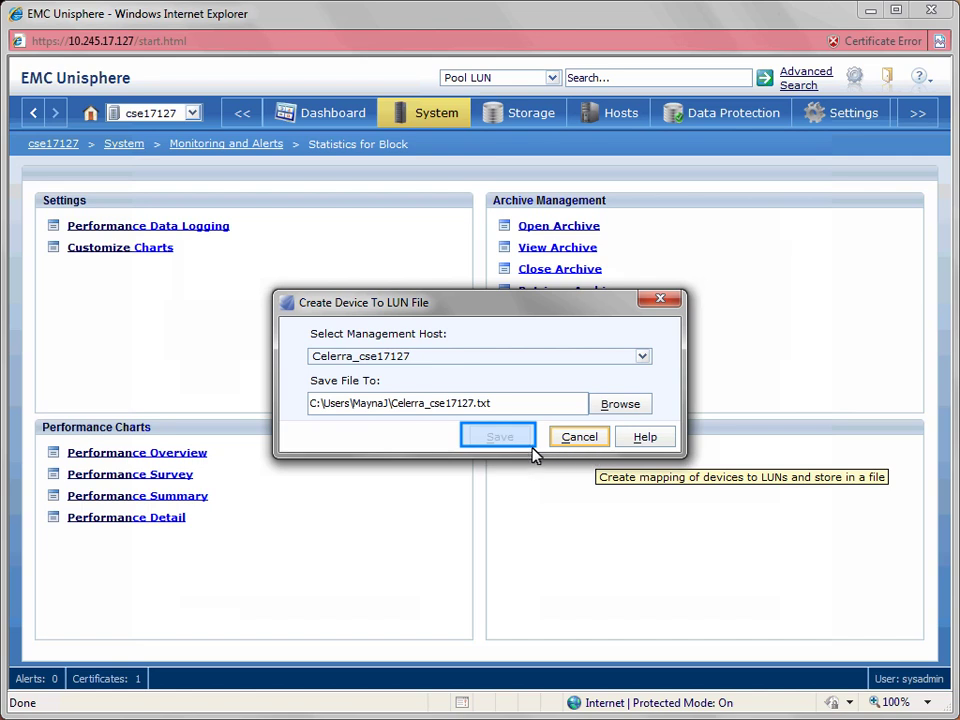